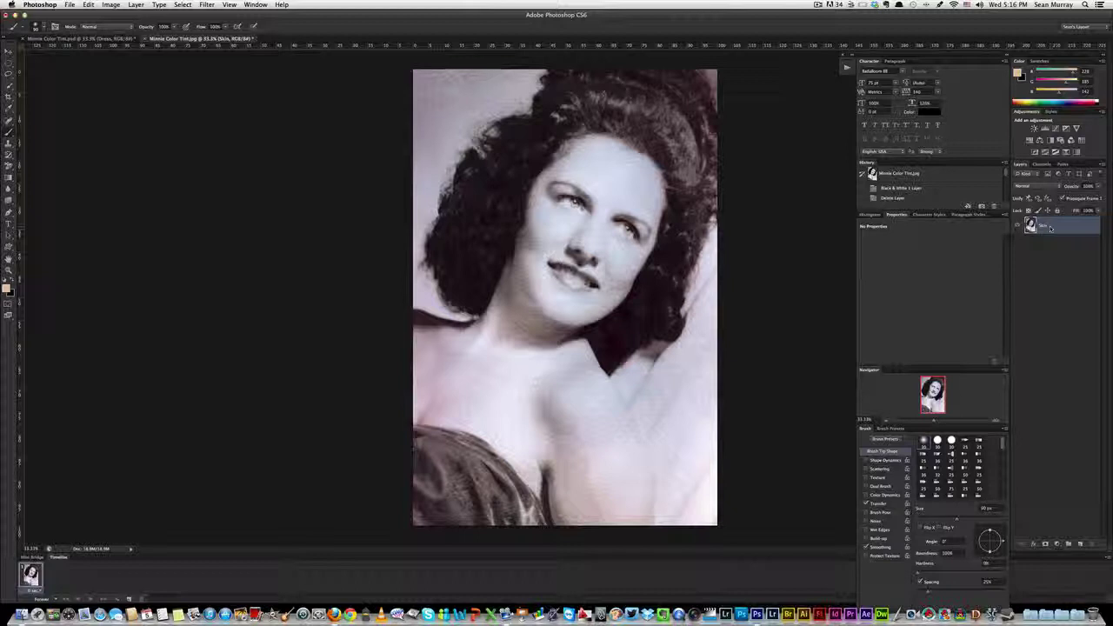
Step: Duplicate the Skin layer and add a new layer named Skin Tones above it with an orange colour label
{"action": "key", "text": "super+j"}
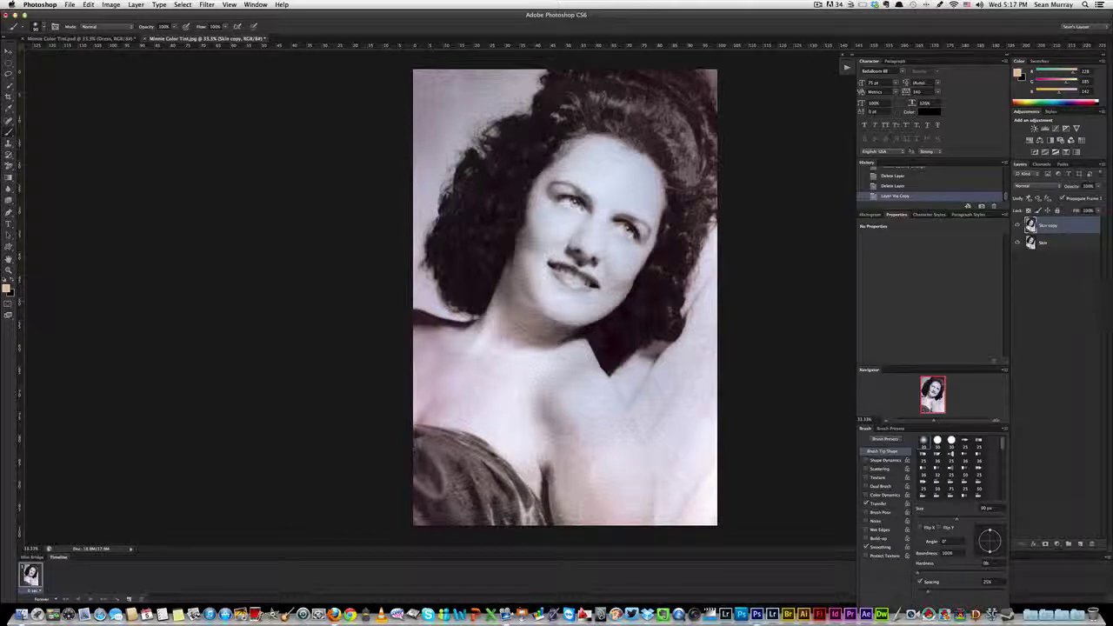
{"action": "left_click", "coordinate": [1102, 164]}
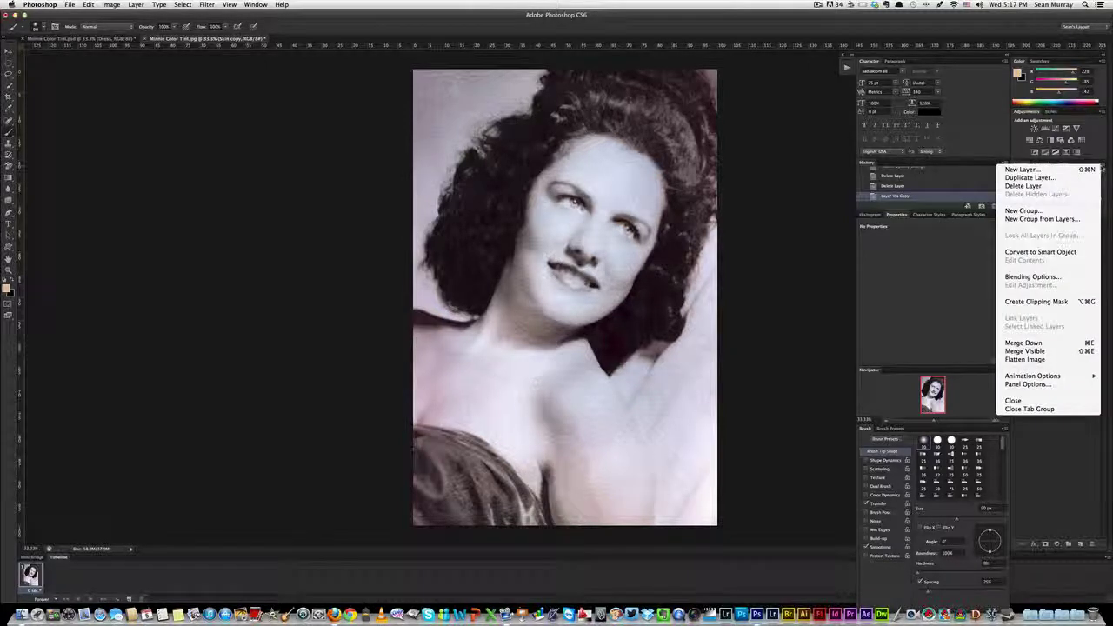
{"action": "left_click", "coordinate": [1021, 169]}
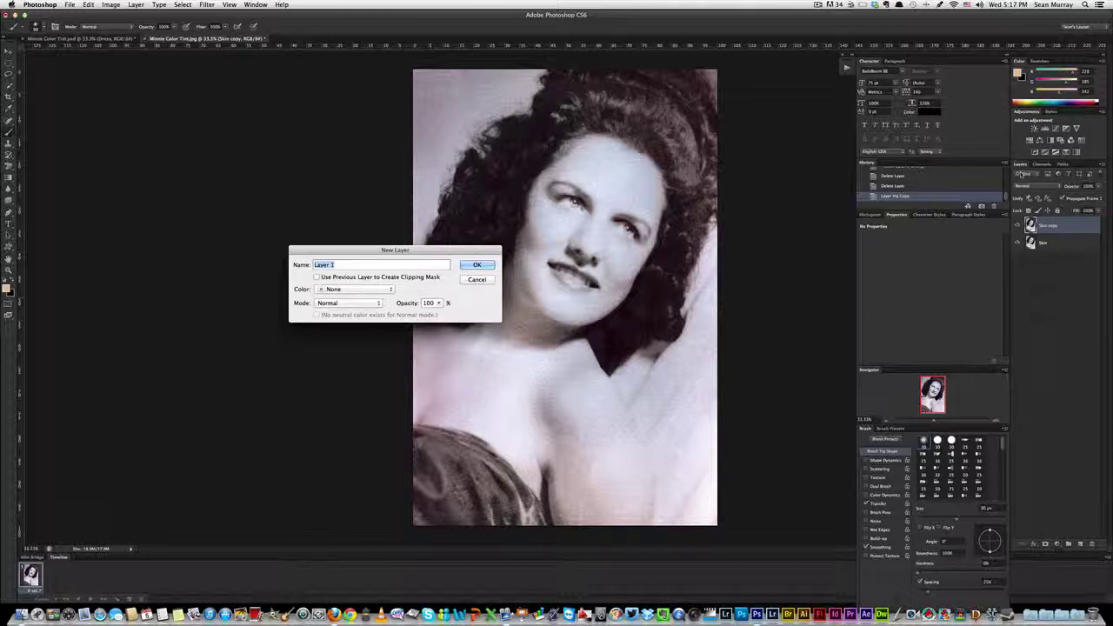
{"action": "left_click", "coordinate": [328, 290]}
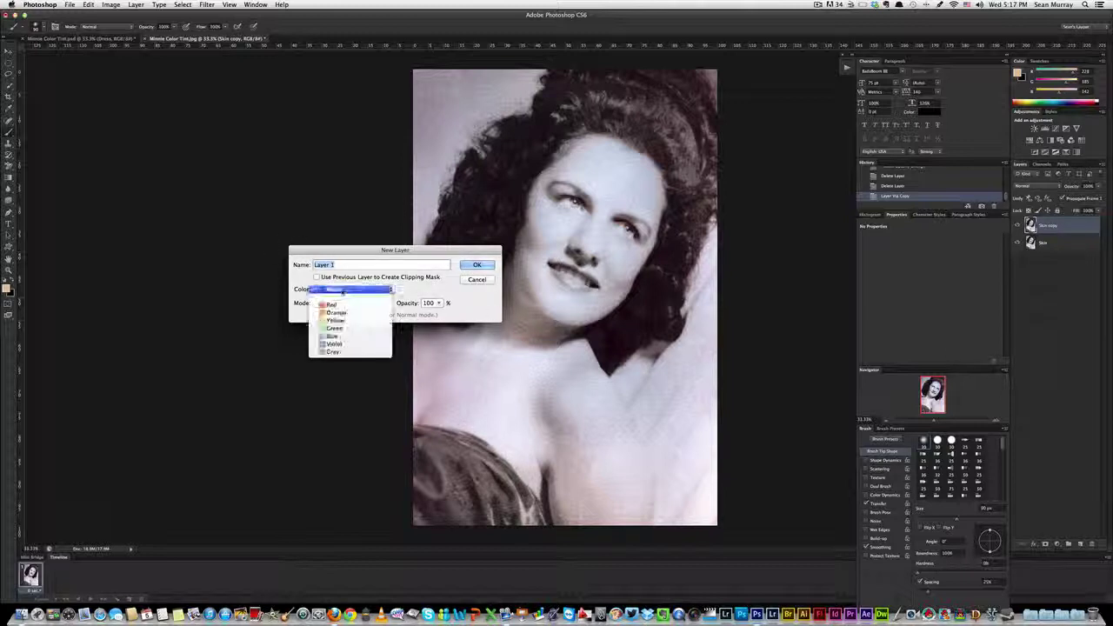
{"action": "left_click", "coordinate": [335, 312]}
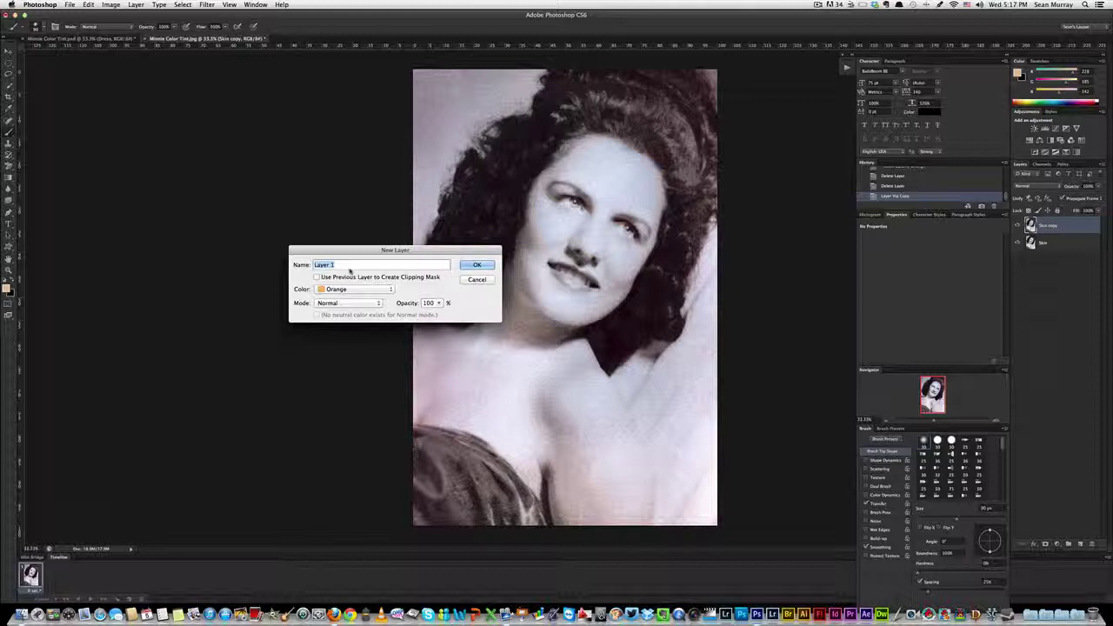
{"action": "type", "text": "Skin Tones"}
{"action": "left_click", "coordinate": [477, 265]}
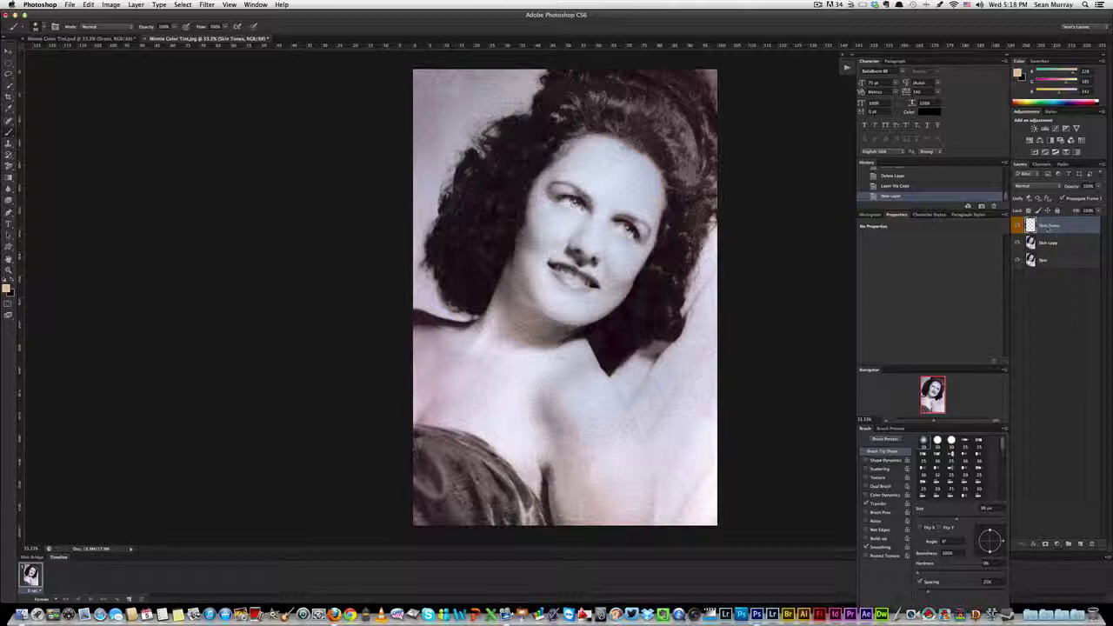
Step: Add a new layer named Background with a red colour label above the Skin Tones layer
{"action": "left_click", "coordinate": [1102, 165]}
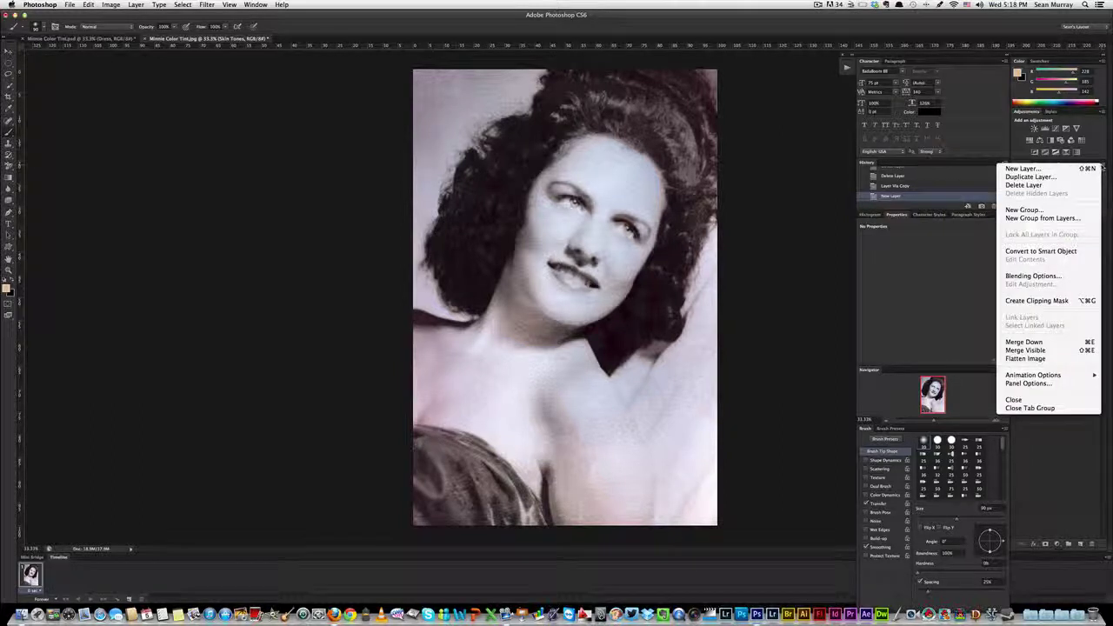
{"action": "left_click", "coordinate": [1065, 169]}
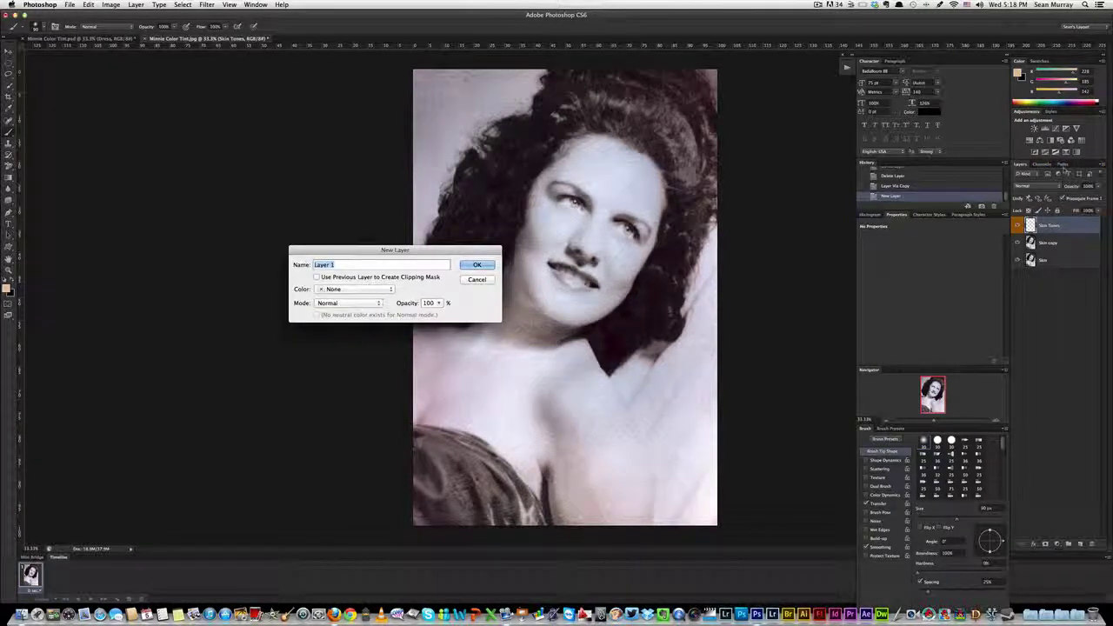
{"action": "type", "text": "Background"}
{"action": "left_click", "coordinate": [357, 289]}
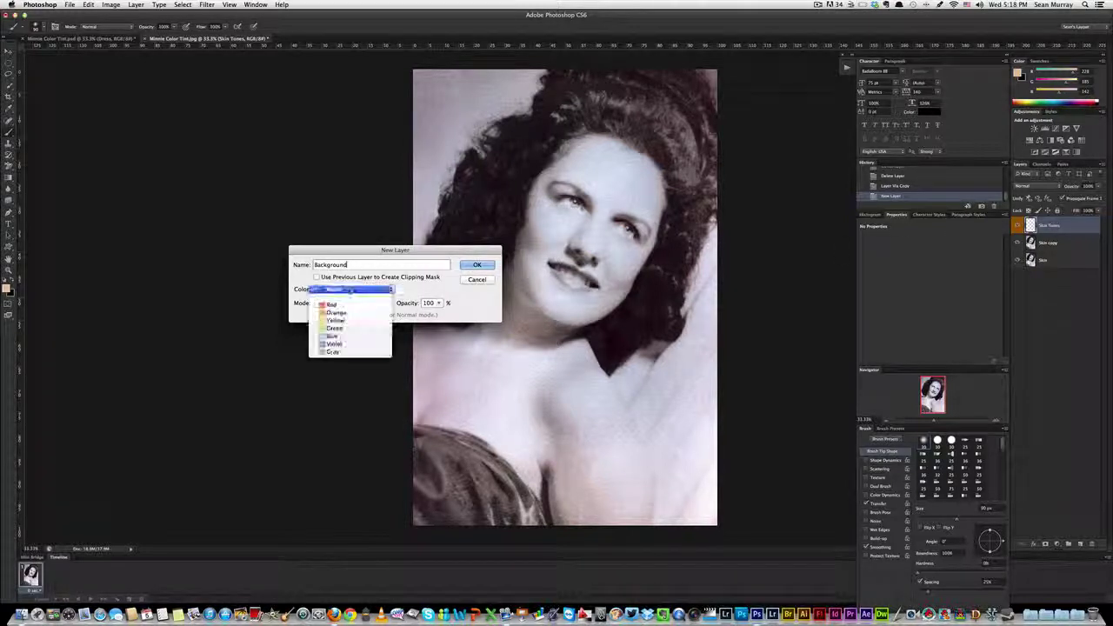
{"action": "left_click", "coordinate": [333, 305]}
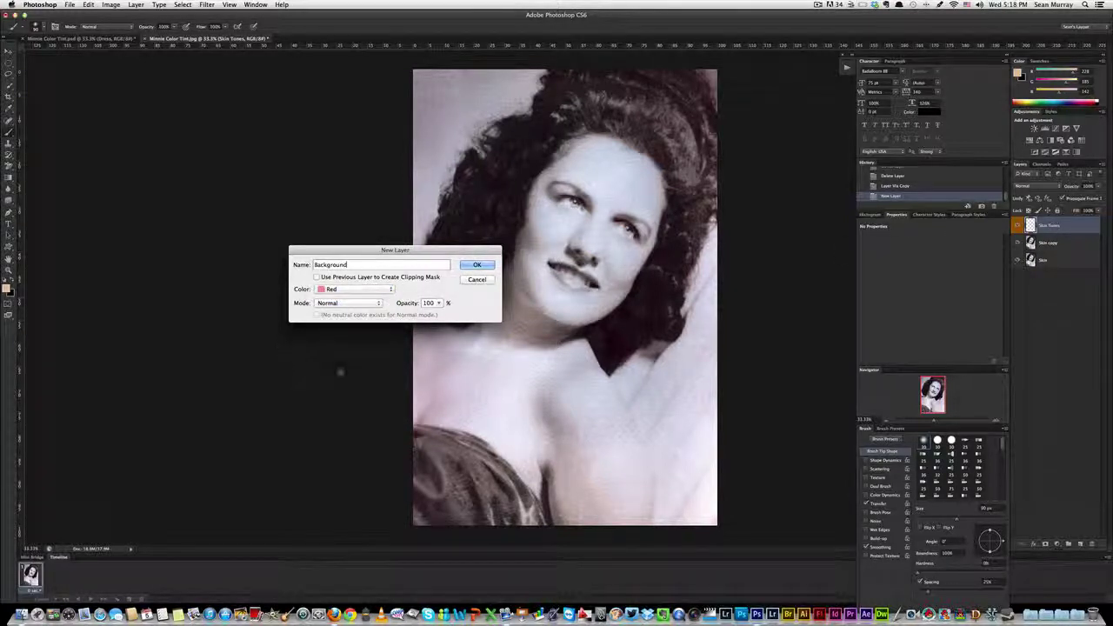
{"action": "left_click", "coordinate": [479, 264]}
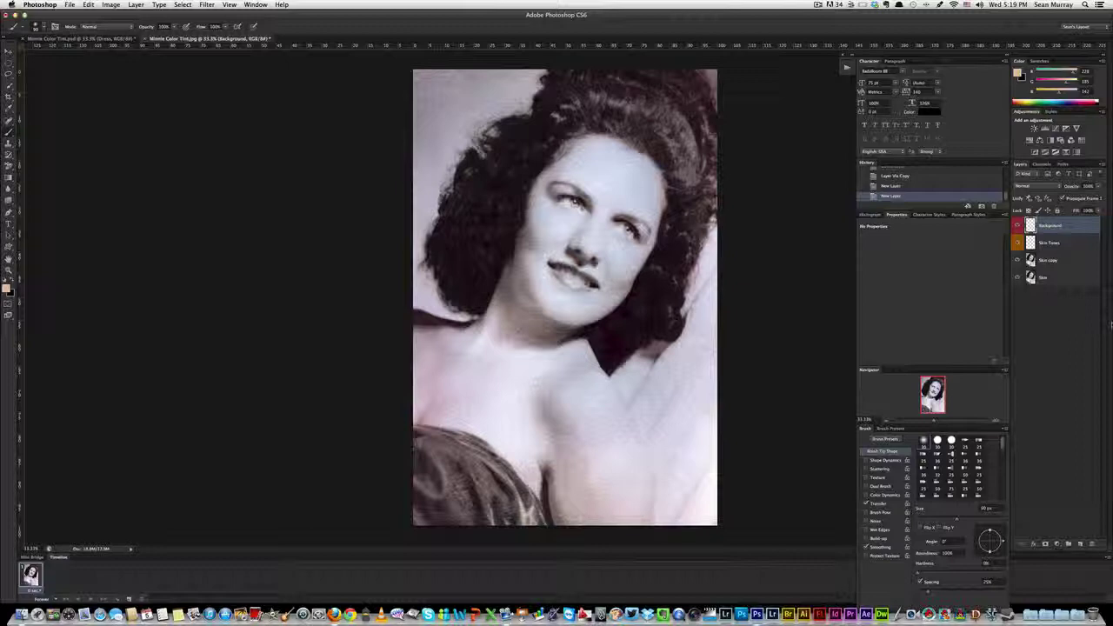
Step: Add a new layer named Dress with a blue colour label above the Background layer
{"action": "left_click", "coordinate": [1101, 165]}
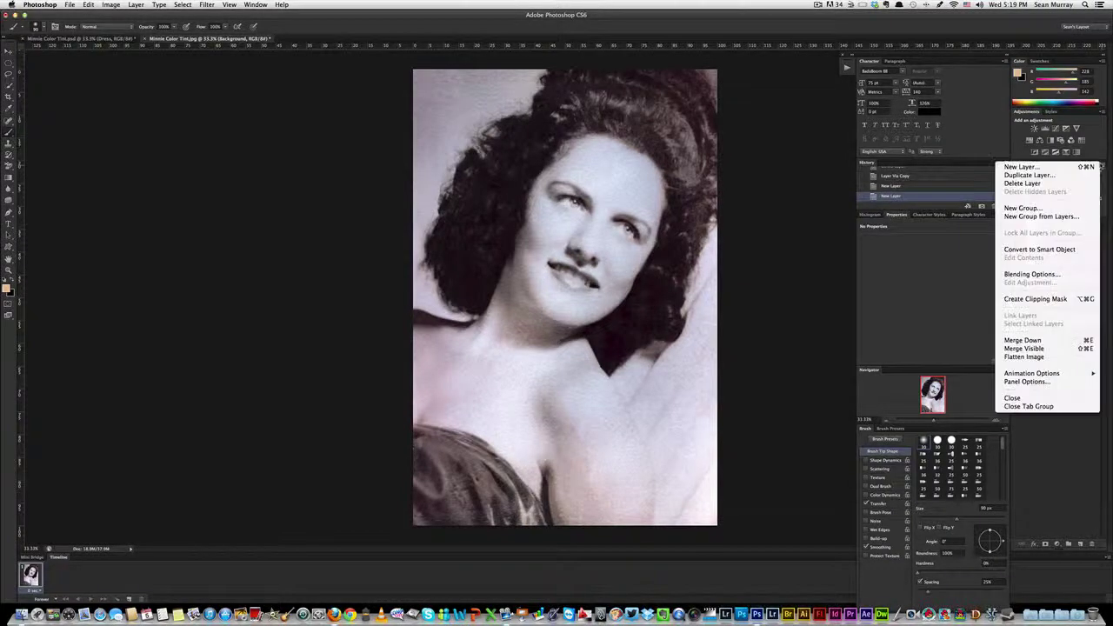
{"action": "left_click", "coordinate": [1084, 167]}
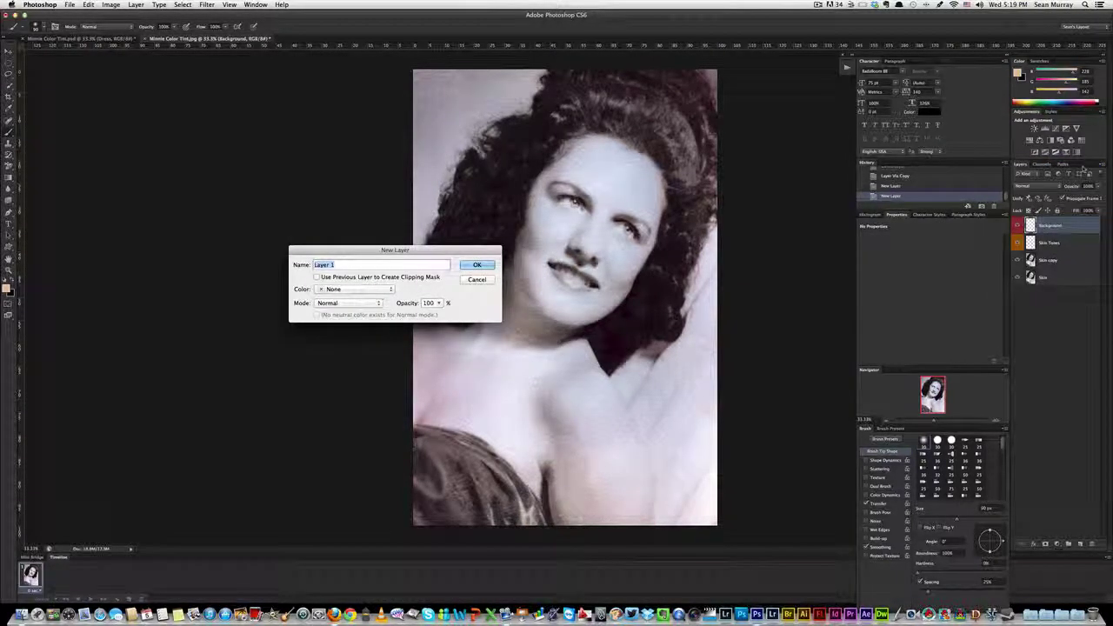
{"action": "type", "text": "Dress"}
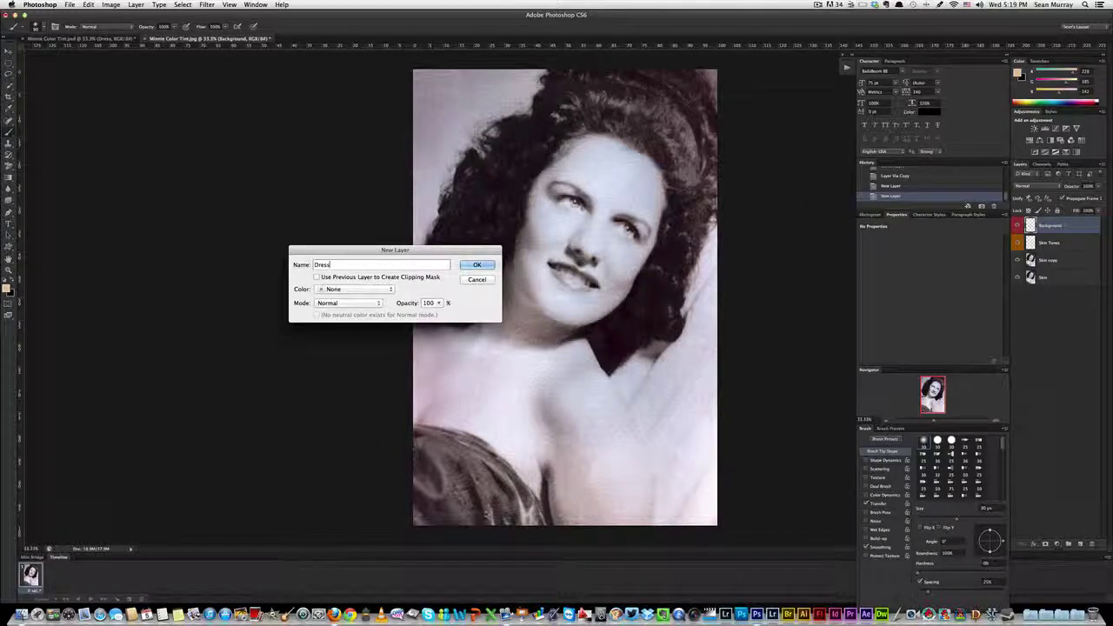
{"action": "left_click", "coordinate": [352, 289]}
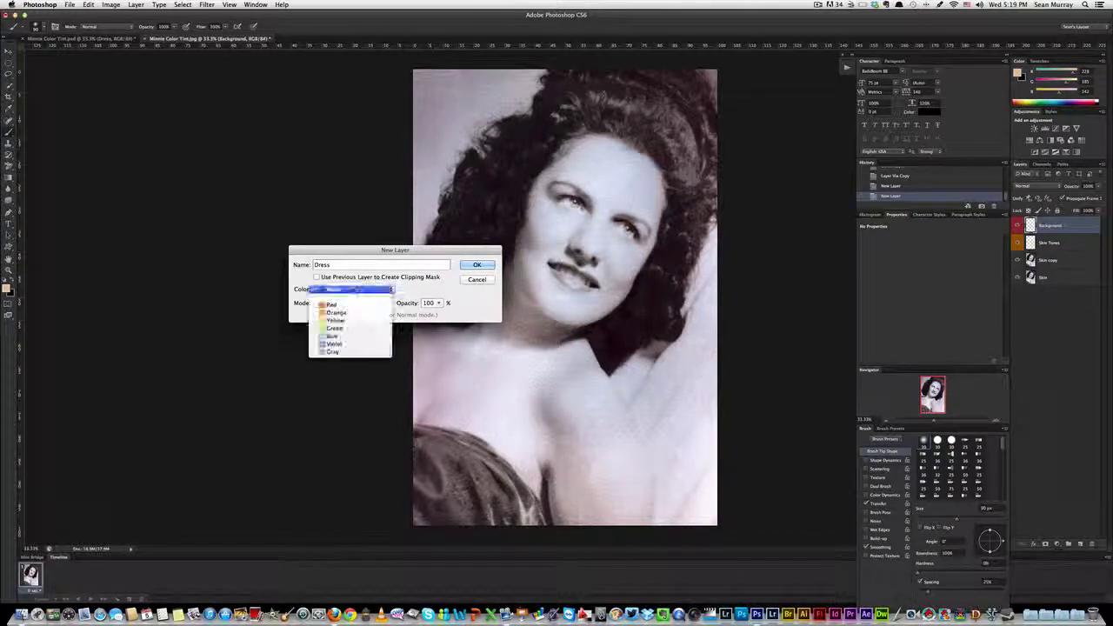
{"action": "left_click", "coordinate": [335, 335]}
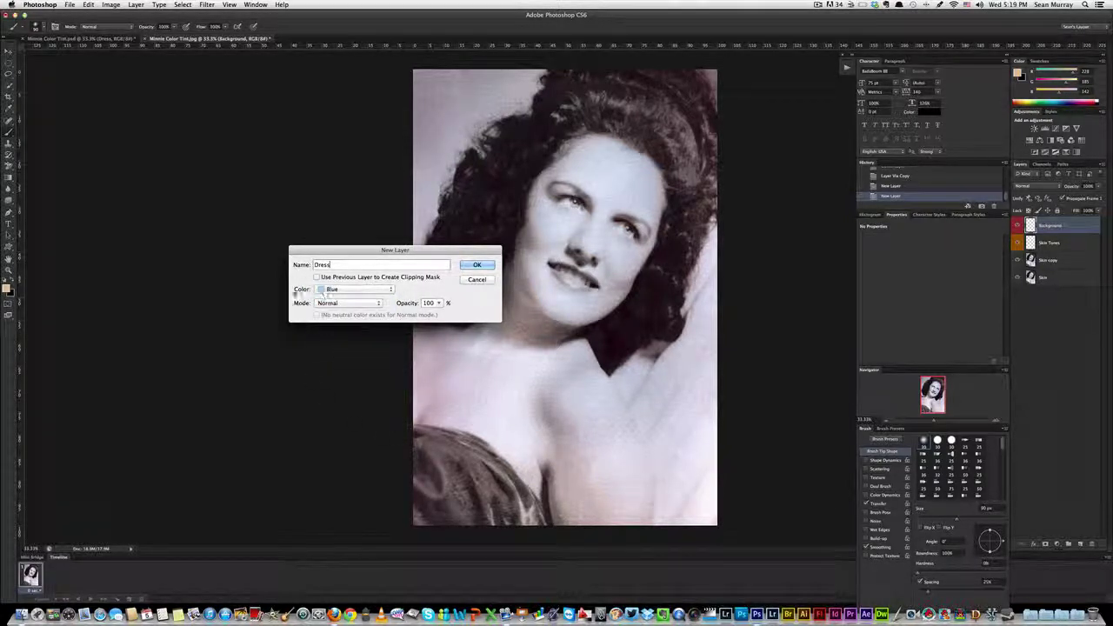
{"action": "left_click", "coordinate": [478, 265]}
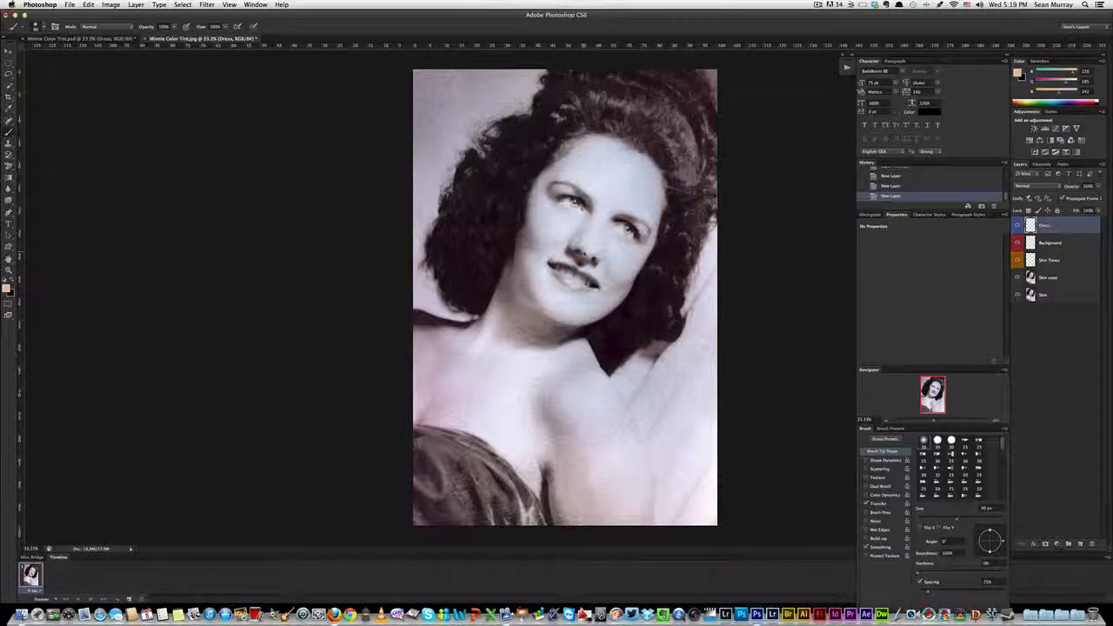
Step: Add a new layer named Makeup with a violet colour label above the Dress layer
{"action": "left_click", "coordinate": [1096, 165]}
{"action": "left_click", "coordinate": [1081, 167]}
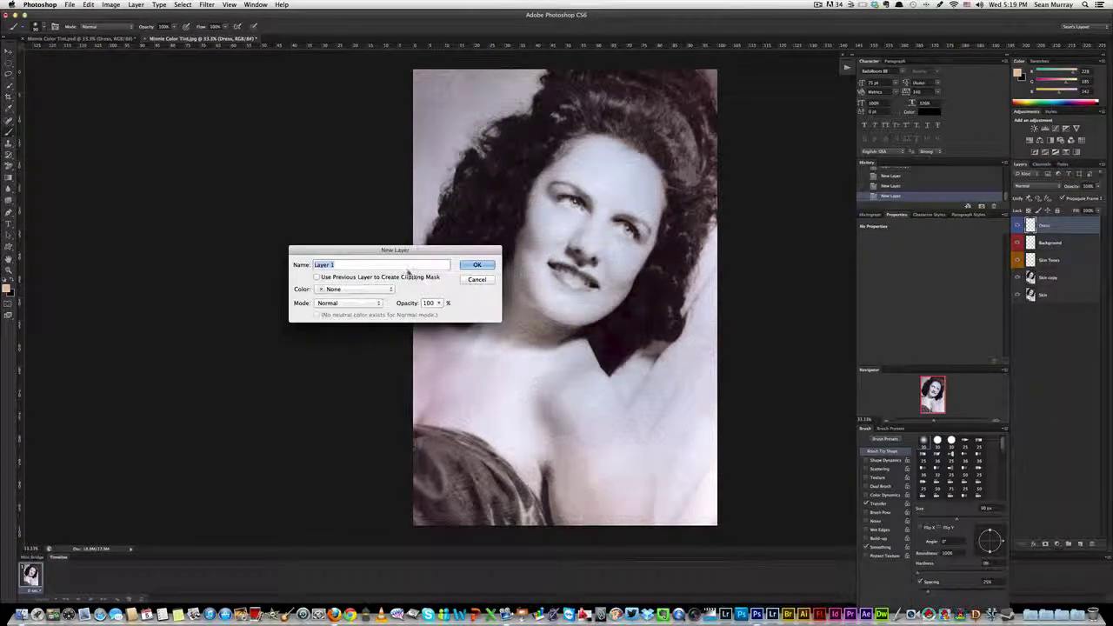
{"action": "type", "text": "Makeup"}
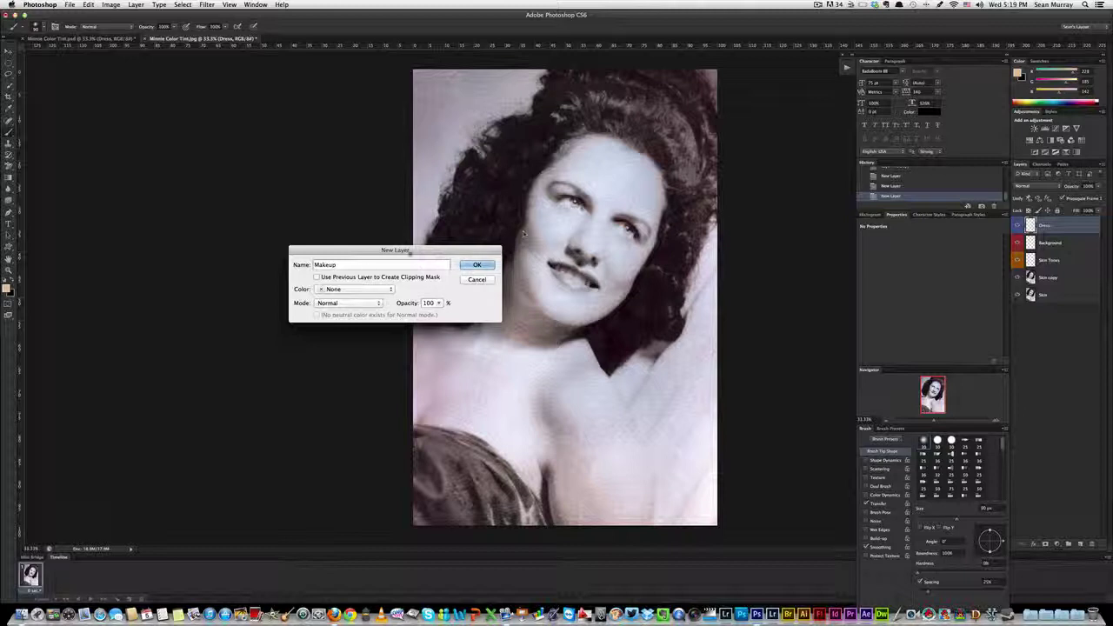
{"action": "left_click", "coordinate": [351, 291]}
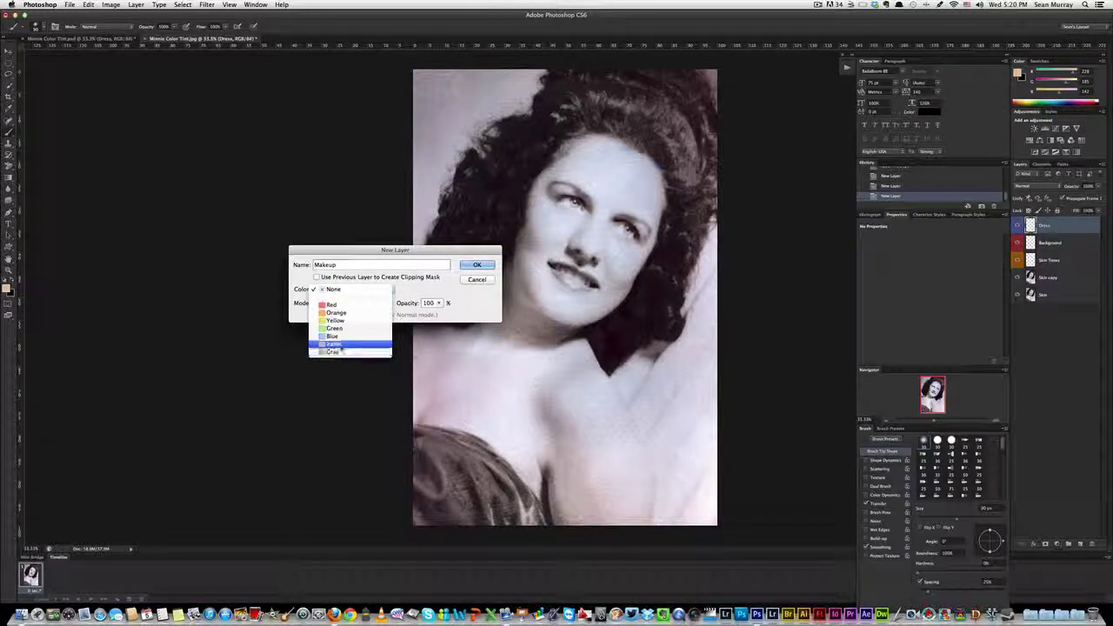
{"action": "left_click", "coordinate": [341, 344]}
{"action": "left_click", "coordinate": [476, 264]}
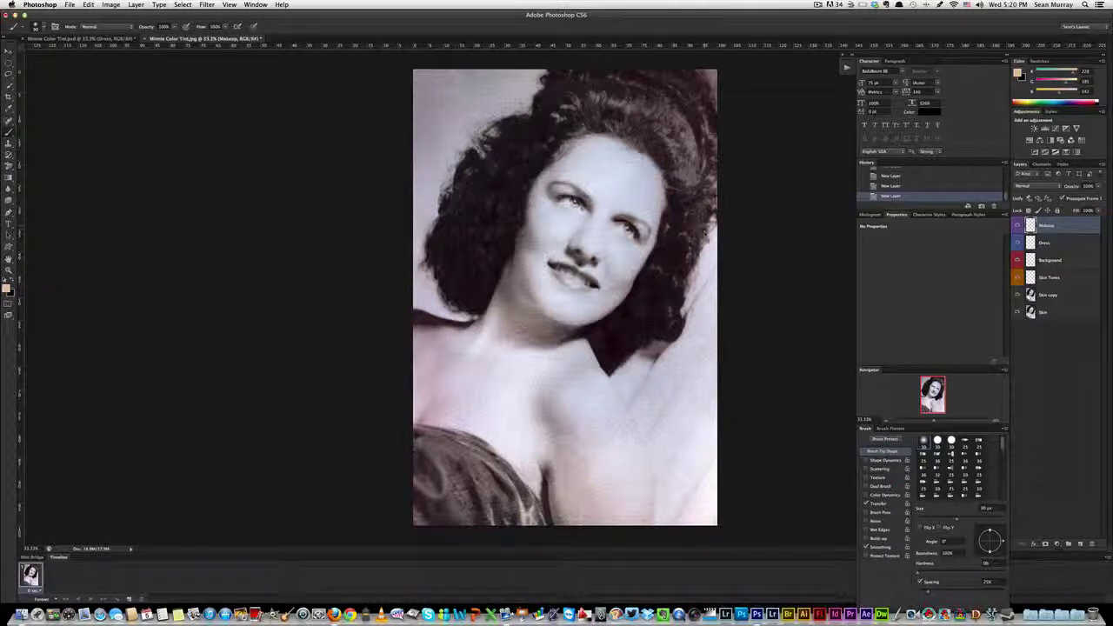
Step: Select the Skin Tones layer, and look up the 228 185 142 swatch on the skin tones chart in Firefox
{"action": "left_click", "coordinate": [1055, 279]}
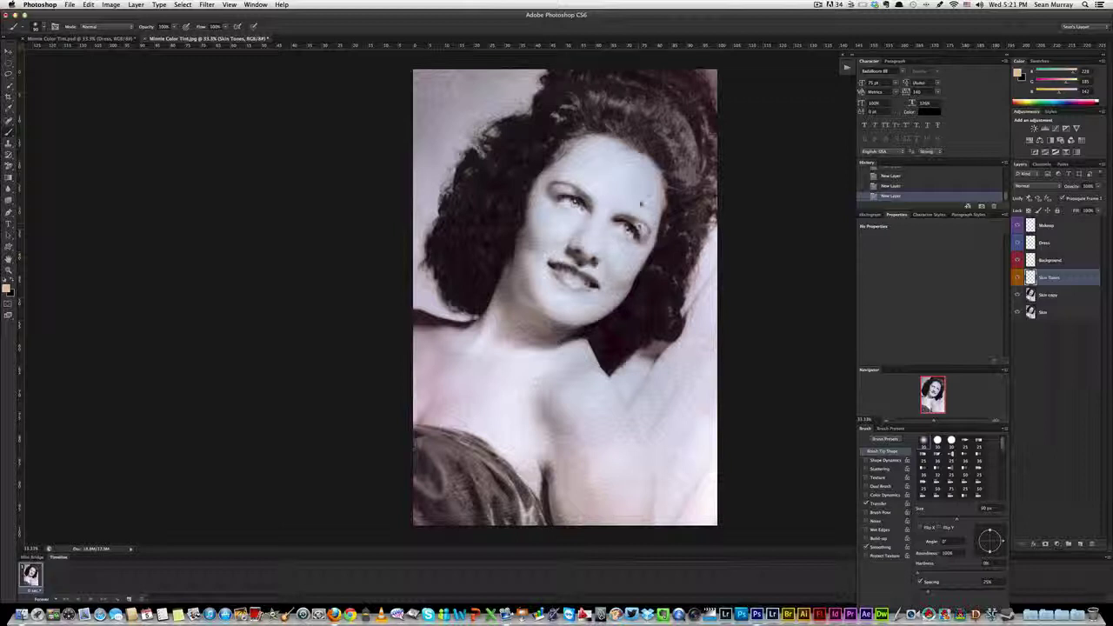
{"action": "left_click", "coordinate": [336, 615]}
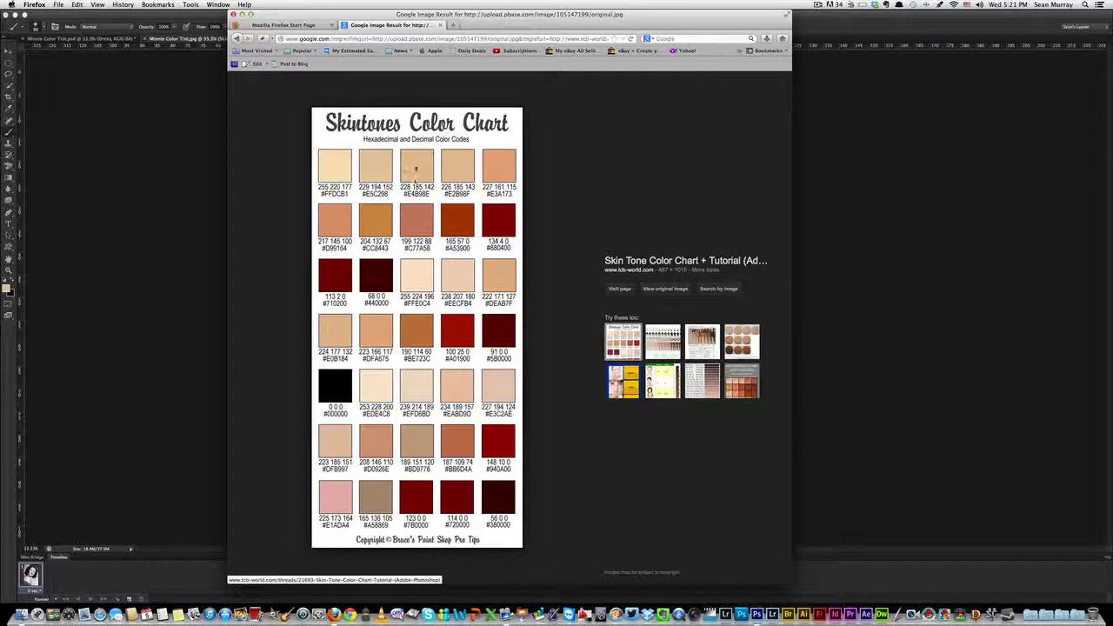
{"action": "left_click", "coordinate": [423, 175]}
{"action": "left_click", "coordinate": [89, 155]}
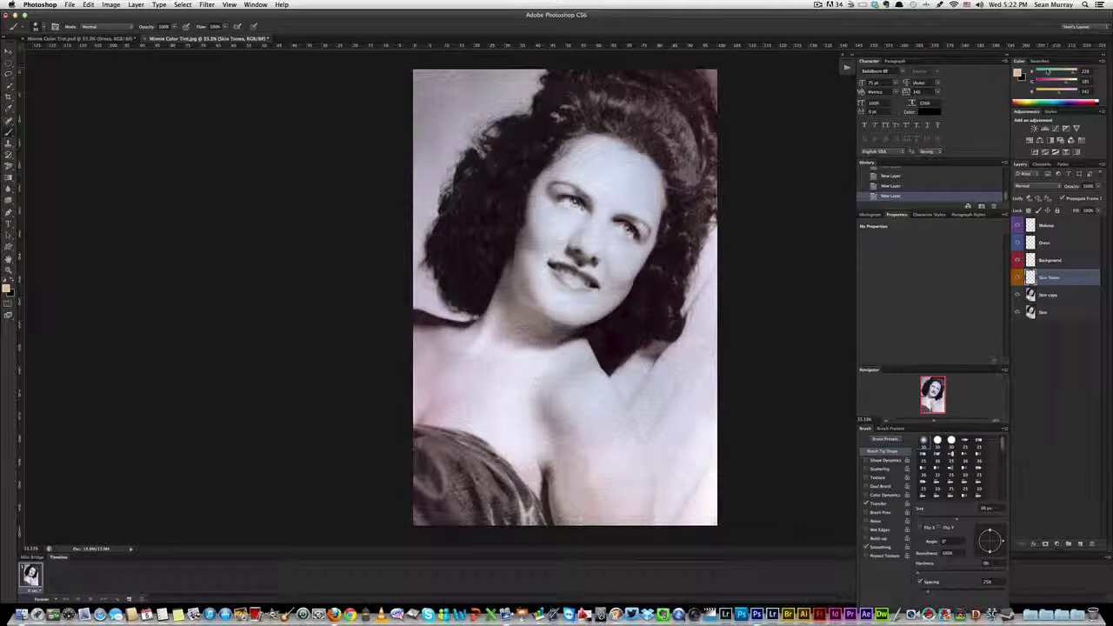
Step: Set the foreground colour to R 228, G 185, B 142, checking the values against the skin tones chart in Firefox
{"action": "left_click", "coordinate": [1019, 73]}
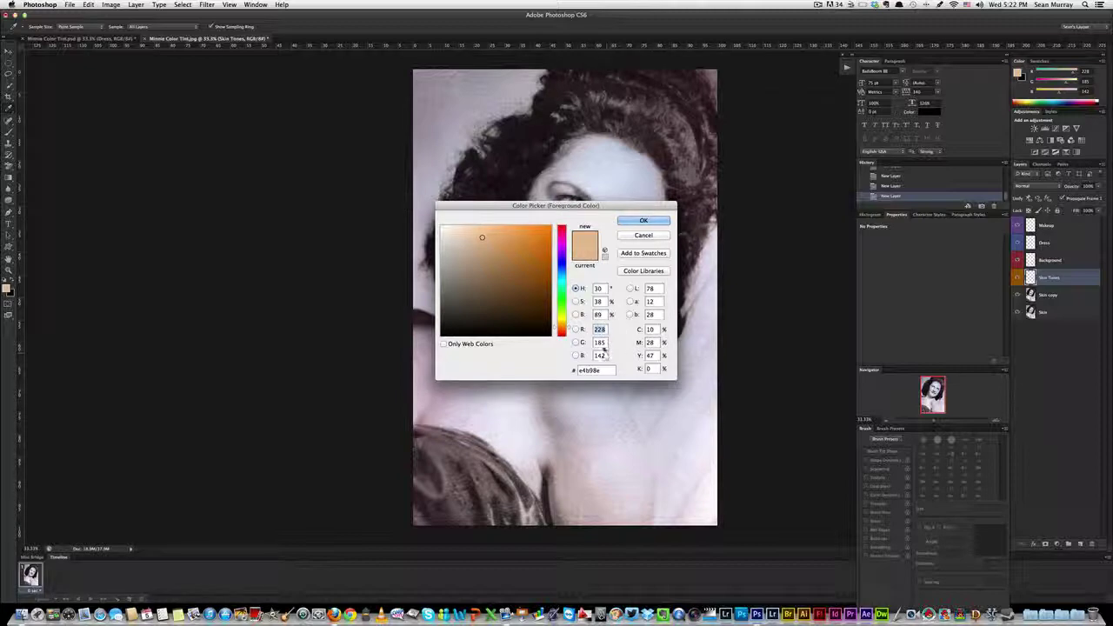
{"action": "left_click", "coordinate": [334, 615]}
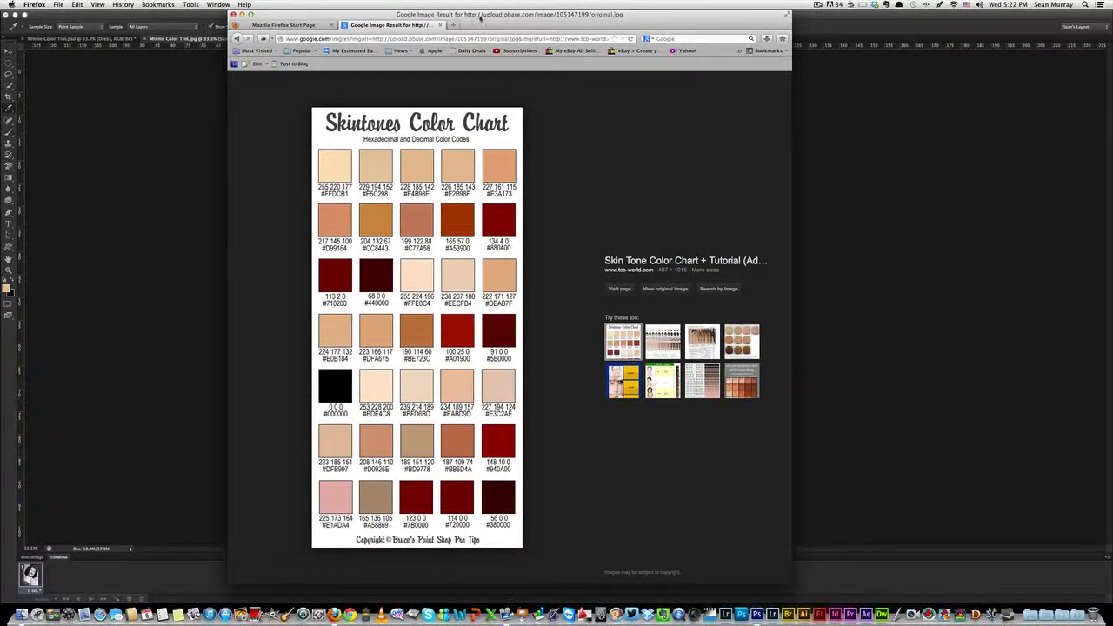
{"action": "double_click", "coordinate": [479, 16]}
{"action": "left_click_drag", "start_coordinate": [879, 602], "coordinate": [465, 103]}
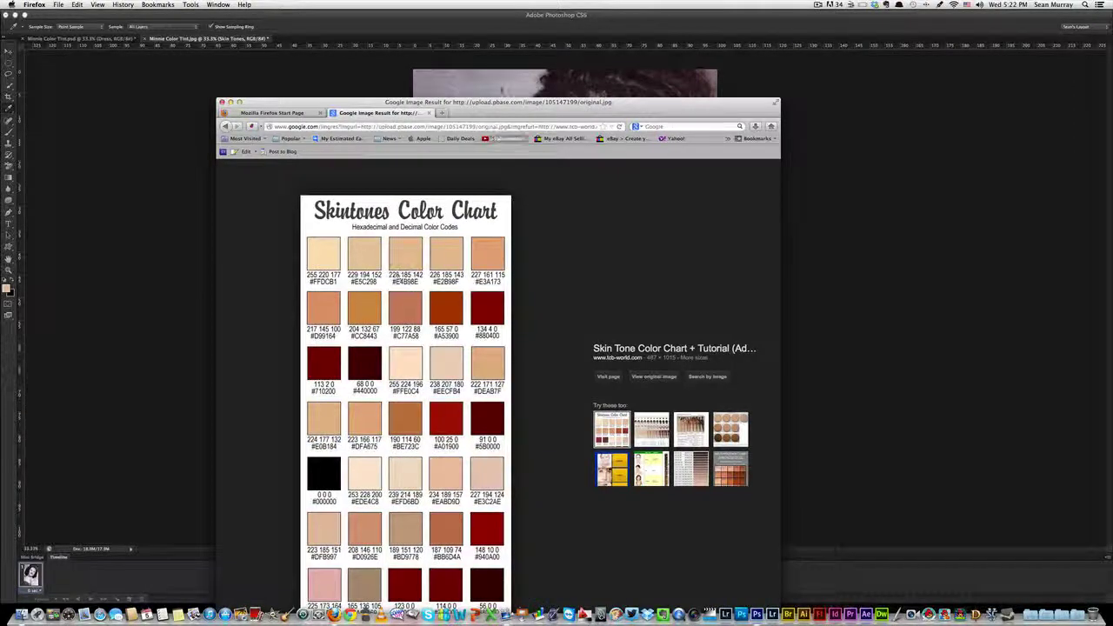
{"action": "left_click_drag", "start_coordinate": [521, 103], "coordinate": [600, 531]}
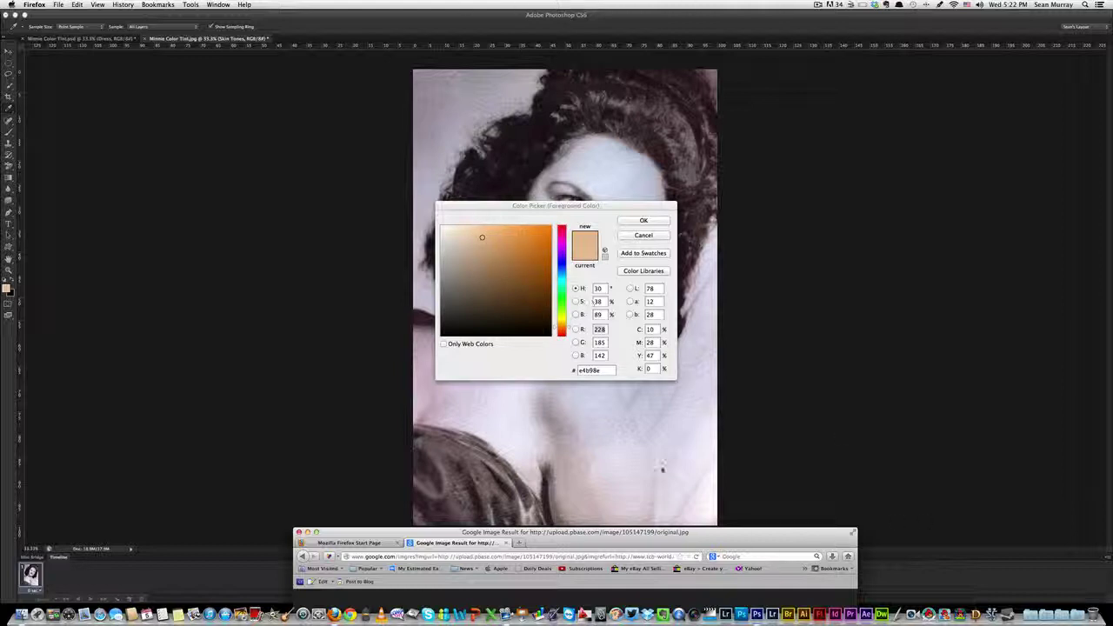
{"action": "left_click_drag", "start_coordinate": [658, 527], "coordinate": [636, 21]}
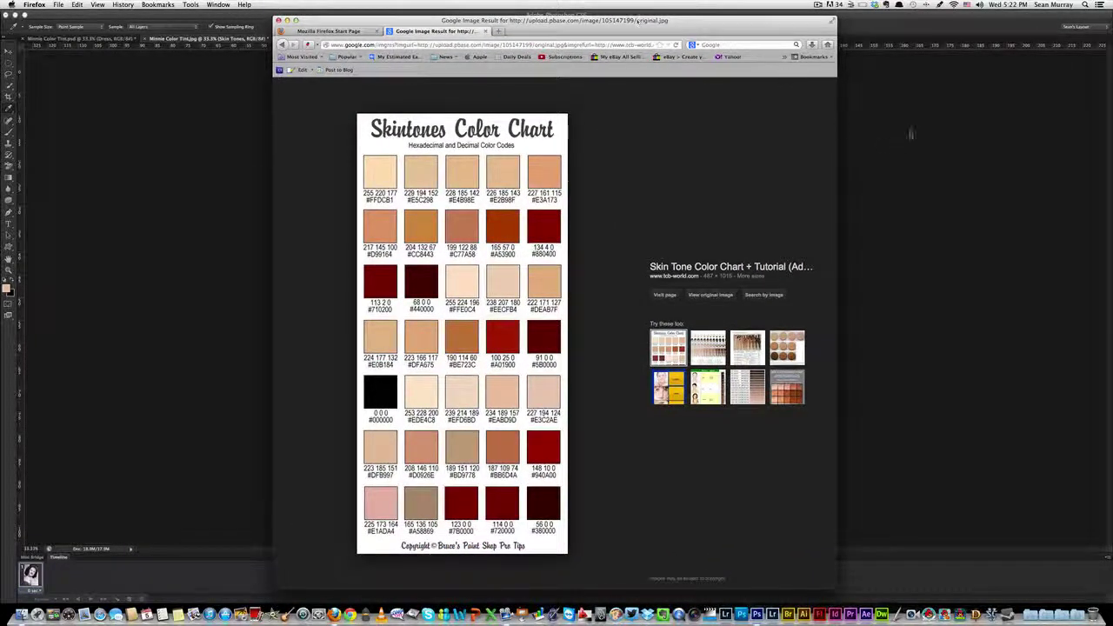
{"action": "left_click", "coordinate": [915, 142]}
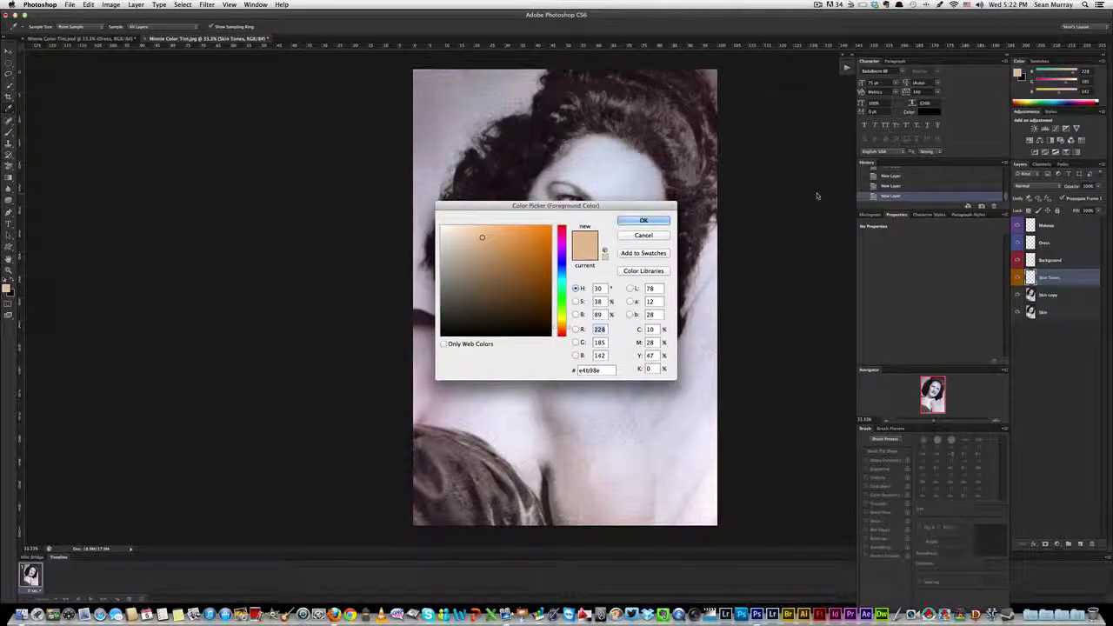
{"action": "left_click", "coordinate": [634, 220]}
Step: Paint the woman's chest, shoulders and upper arm with the skin colour on the Skin Tones layer using a much larger soft brush
{"action": "key", "text": "b"}
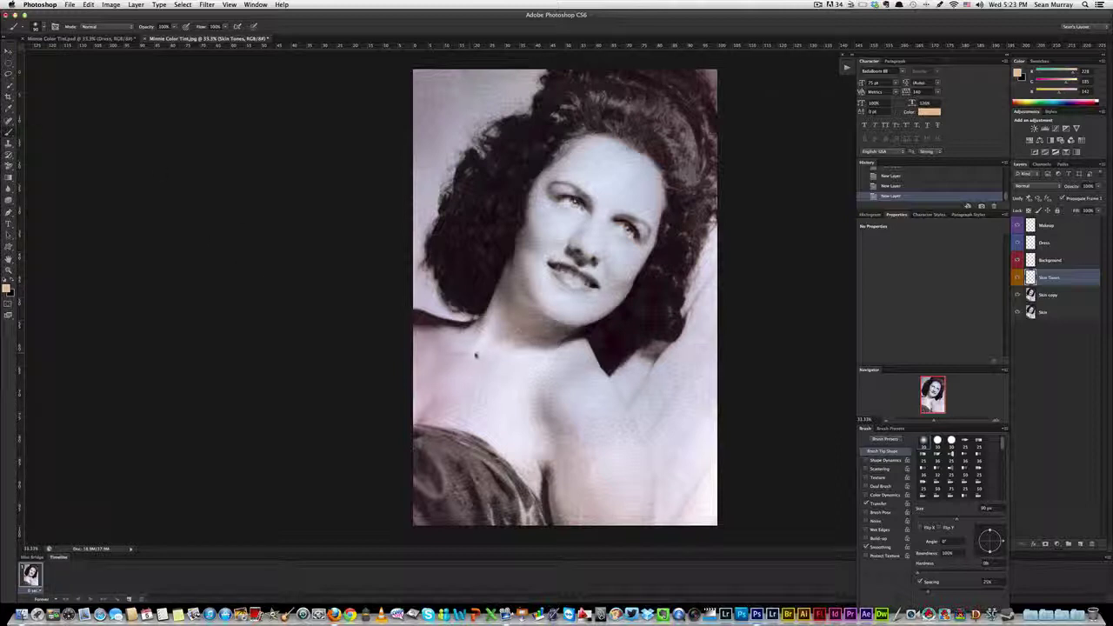
{"action": "key", "text": "bracketright"}
{"action": "key", "text": "bracketright"}
{"action": "key", "text": "bracketright"}
{"action": "key", "text": "bracketright"}
{"action": "key", "text": "bracketright"}
{"action": "key", "text": "bracketright"}
{"action": "key", "text": "bracketright"}
{"action": "left_click", "coordinate": [557, 410]}
{"action": "mouse_move", "coordinate": [580, 505]}
{"action": "left_mouse_down"}
{"action": "mouse_move", "coordinate": [621, 503]}
{"action": "mouse_move", "coordinate": [633, 483]}
{"action": "mouse_move", "coordinate": [622, 430]}
{"action": "mouse_move", "coordinate": [576, 415]}
{"action": "mouse_move", "coordinate": [580, 395]}
{"action": "mouse_move", "coordinate": [600, 398]}
{"action": "mouse_move", "coordinate": [583, 367]}
{"action": "mouse_move", "coordinate": [533, 378]}
{"action": "mouse_move", "coordinate": [517, 409]}
{"action": "mouse_move", "coordinate": [535, 459]}
{"action": "mouse_move", "coordinate": [543, 408]}
{"action": "mouse_move", "coordinate": [535, 422]}
{"action": "mouse_move", "coordinate": [514, 363]}
{"action": "mouse_move", "coordinate": [482, 381]}
{"action": "mouse_move", "coordinate": [533, 463]}
{"action": "mouse_move", "coordinate": [481, 413]}
{"action": "mouse_move", "coordinate": [428, 402]}
{"action": "mouse_move", "coordinate": [439, 387]}
{"action": "mouse_move", "coordinate": [430, 348]}
{"action": "left_mouse_up"}
{"action": "key", "text": "bracketleft"}
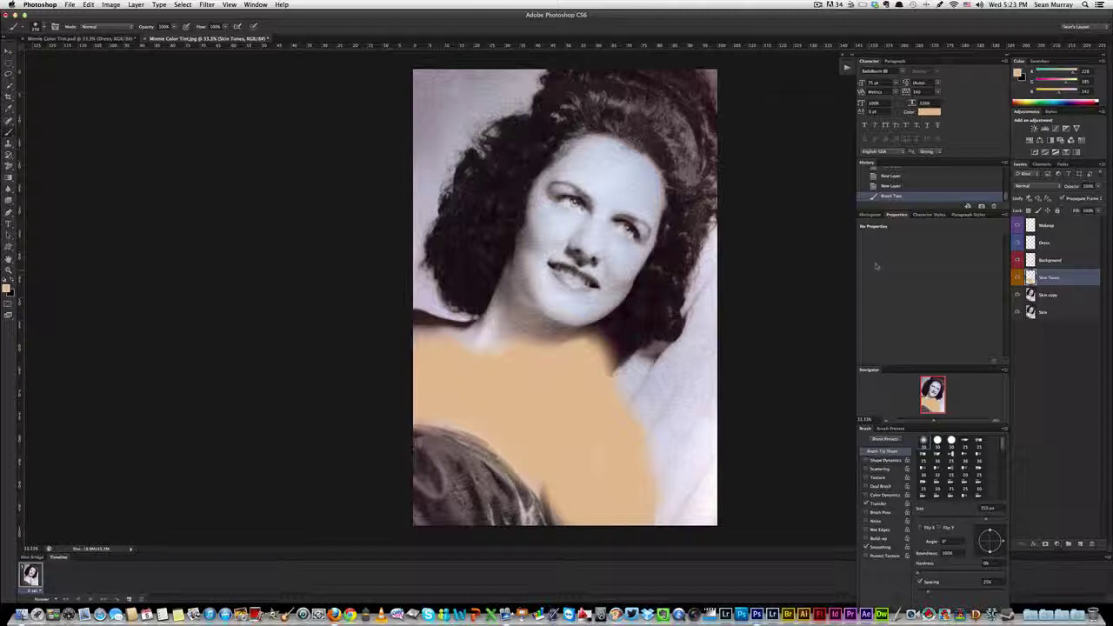
Step: Set the Skin Tones layer's blending mode to Color and lower its opacity to about 54%
{"action": "left_click", "coordinate": [1030, 186]}
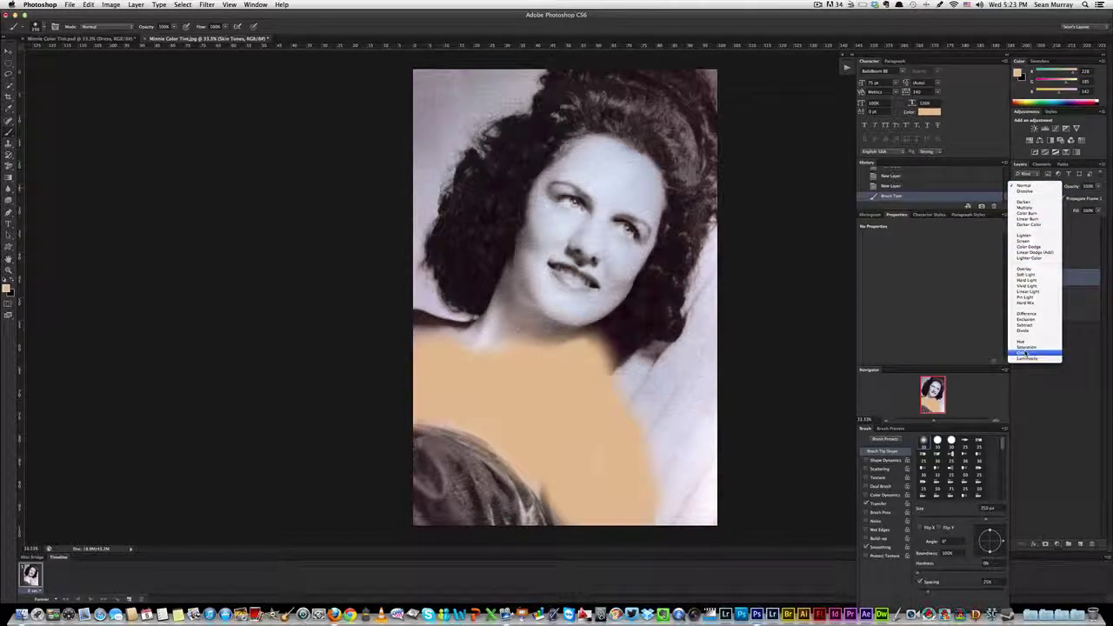
{"action": "left_click", "coordinate": [1025, 353]}
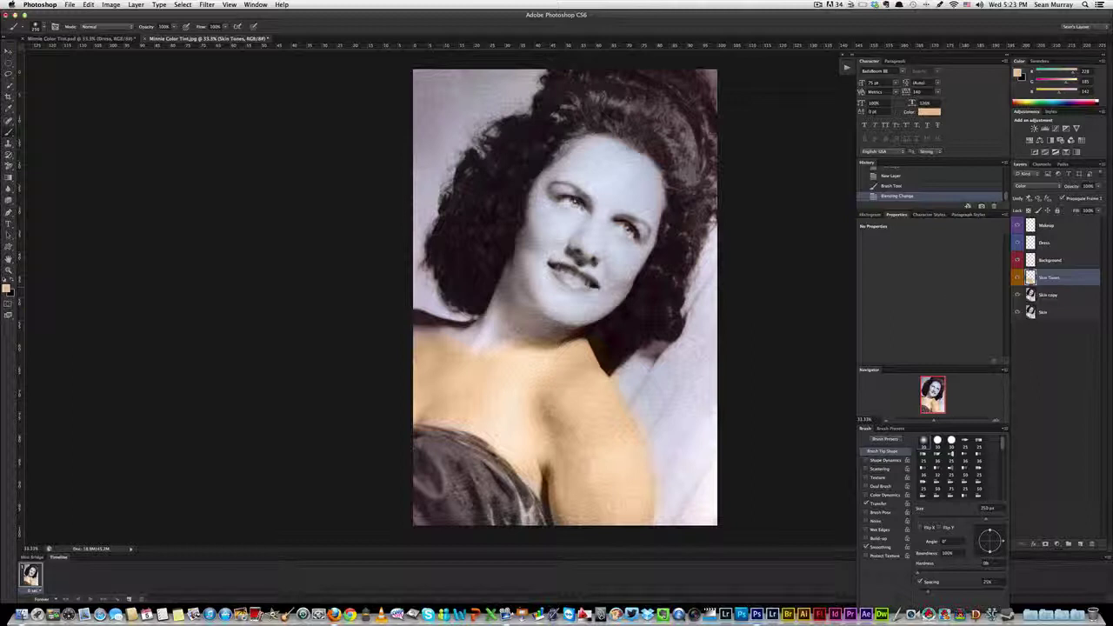
{"action": "left_click", "coordinate": [1101, 188]}
{"action": "mouse_move", "coordinate": [1087, 197]}
{"action": "left_mouse_down"}
{"action": "mouse_move", "coordinate": [1065, 198]}
{"action": "mouse_move", "coordinate": [1081, 199]}
{"action": "left_mouse_up"}
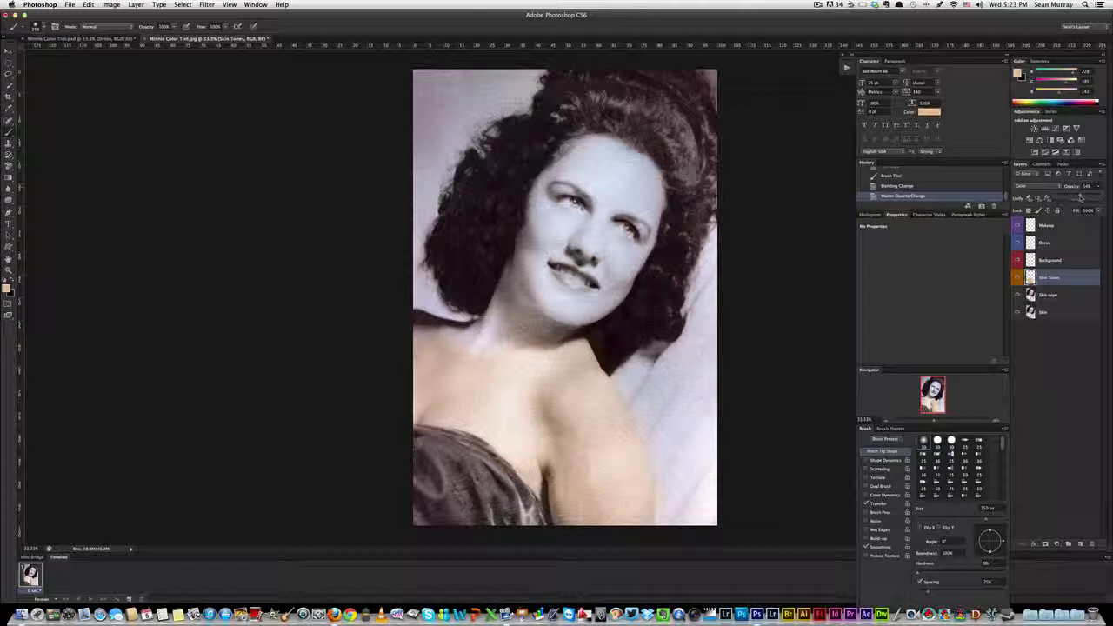
Step: Raise the Skin Tones layer's opacity to about 80% and paint the skin colour over the neck, chin, cheeks and nose
{"action": "left_click_drag", "start_coordinate": [1081, 198], "coordinate": [1087, 198]}
{"action": "left_click_drag", "start_coordinate": [1087, 197], "coordinate": [1091, 197]}
{"action": "left_click_drag", "start_coordinate": [449, 351], "coordinate": [512, 321]}
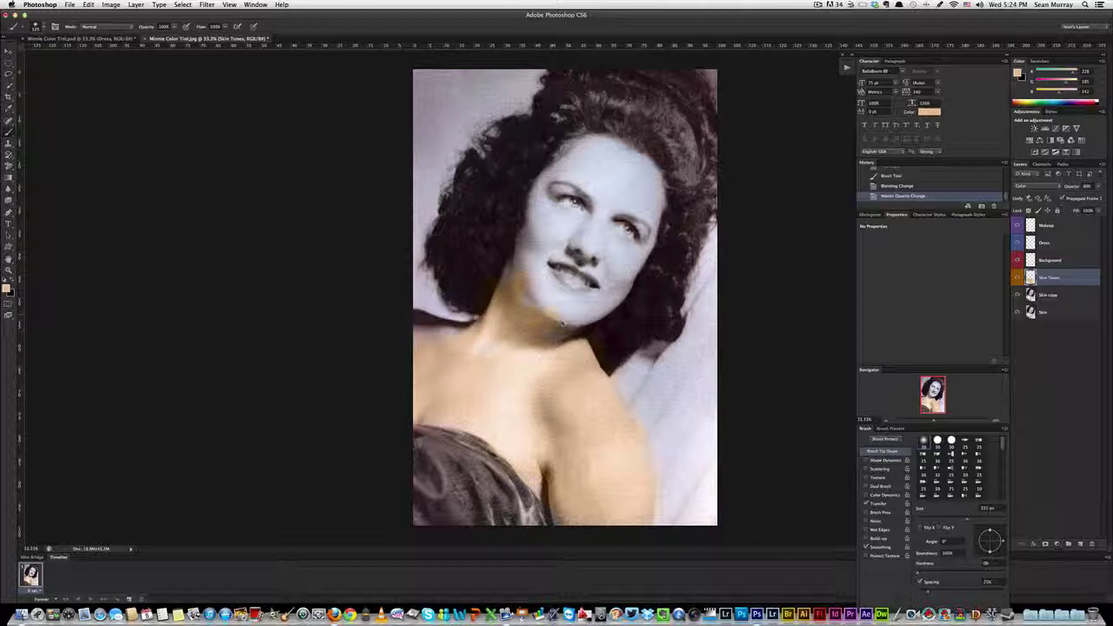
{"action": "left_click_drag", "start_coordinate": [576, 315], "coordinate": [543, 301]}
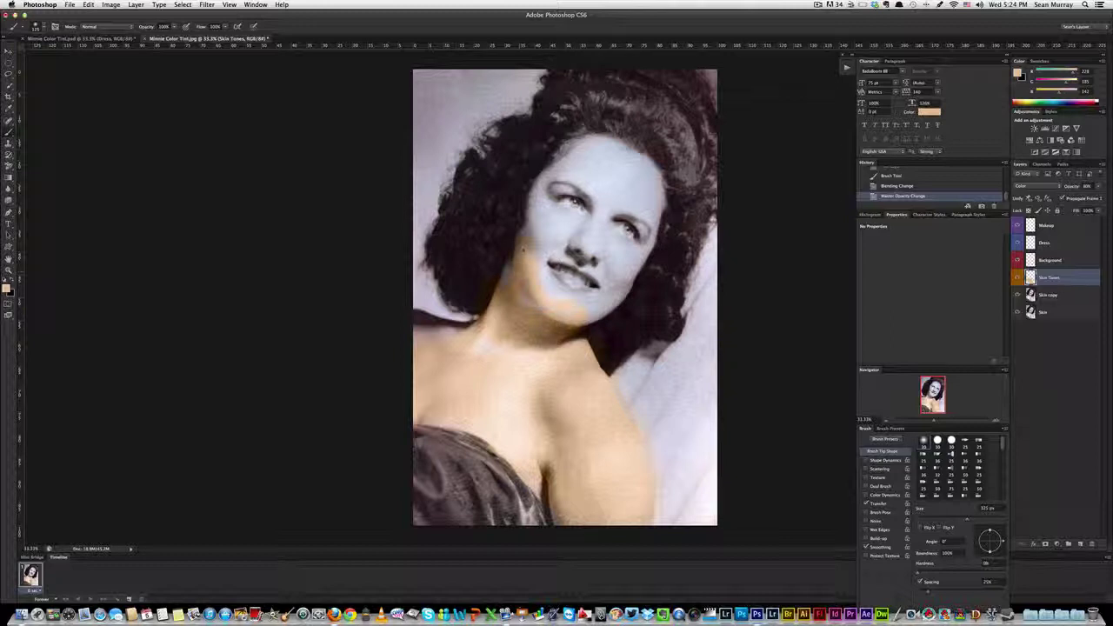
{"action": "mouse_move", "coordinate": [523, 250]}
{"action": "left_mouse_down"}
{"action": "mouse_move", "coordinate": [547, 236]}
{"action": "mouse_move", "coordinate": [533, 265]}
{"action": "mouse_move", "coordinate": [545, 295]}
{"action": "mouse_move", "coordinate": [613, 304]}
{"action": "mouse_move", "coordinate": [564, 309]}
{"action": "mouse_move", "coordinate": [541, 283]}
{"action": "mouse_move", "coordinate": [619, 289]}
{"action": "left_mouse_up"}
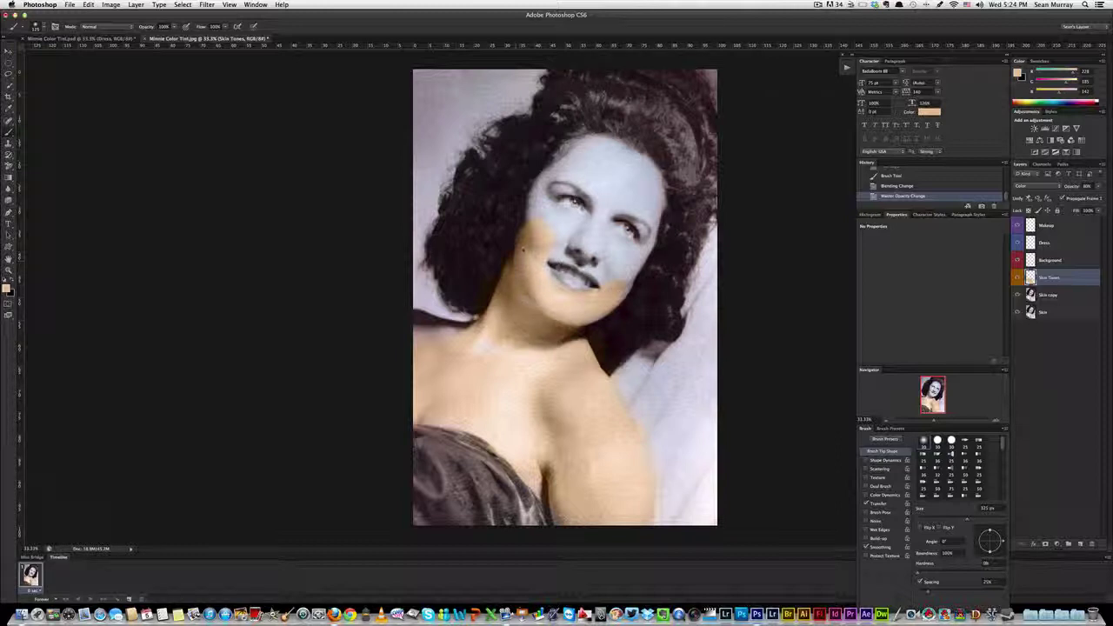
{"action": "mouse_move", "coordinate": [525, 250]}
{"action": "left_mouse_down"}
{"action": "mouse_move", "coordinate": [532, 216]}
{"action": "mouse_move", "coordinate": [538, 231]}
{"action": "mouse_move", "coordinate": [559, 230]}
{"action": "mouse_move", "coordinate": [548, 259]}
{"action": "mouse_move", "coordinate": [574, 254]}
{"action": "left_mouse_up"}
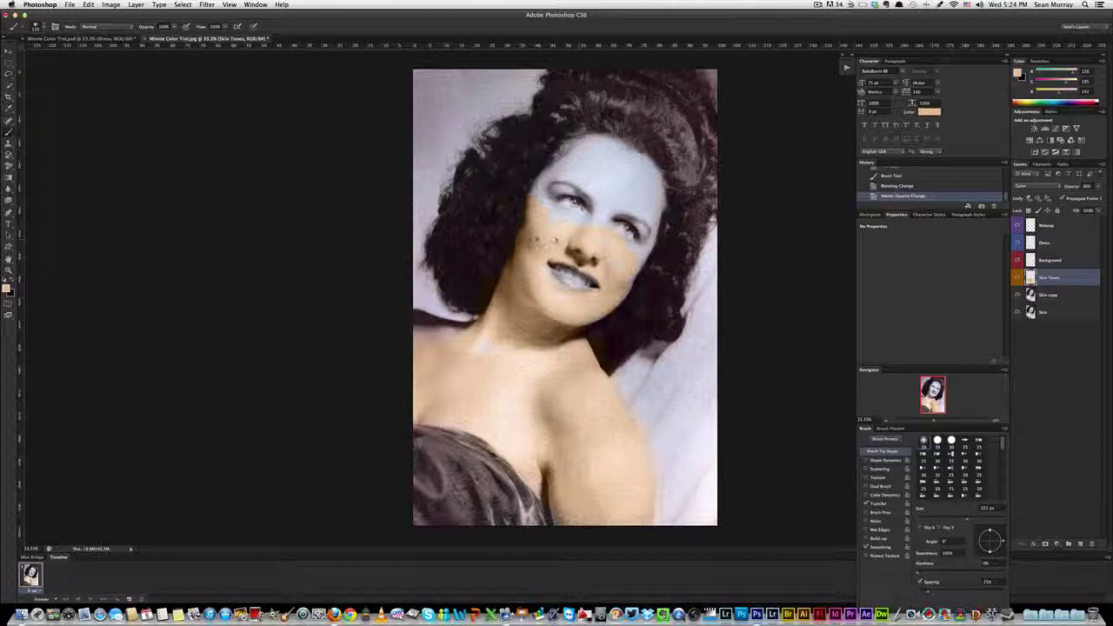
{"action": "left_click", "coordinate": [546, 242]}
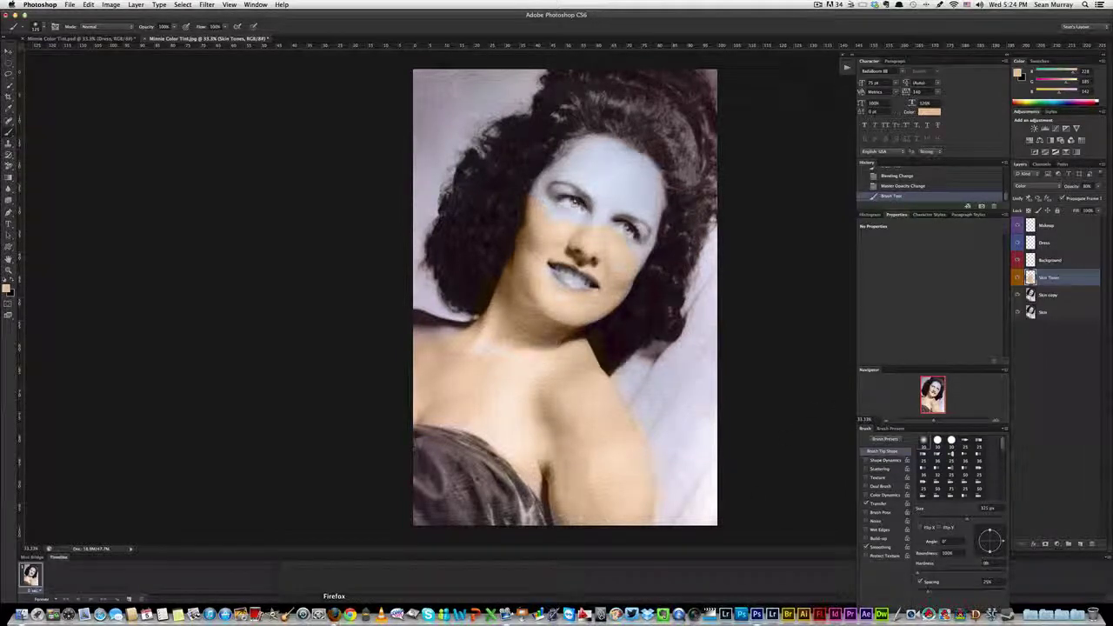
Step: Review the skin tones chart in Firefox, and paint skin colour over part of the woman's forehead and temple in Photoshop
{"action": "left_click", "coordinate": [334, 614]}
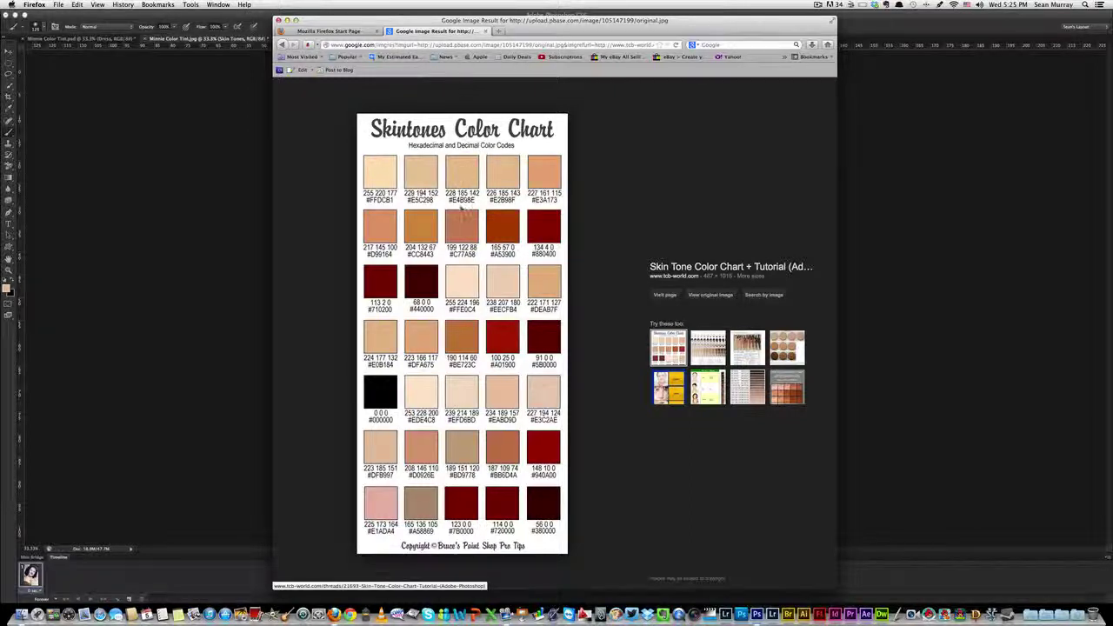
{"action": "left_click", "coordinate": [121, 162]}
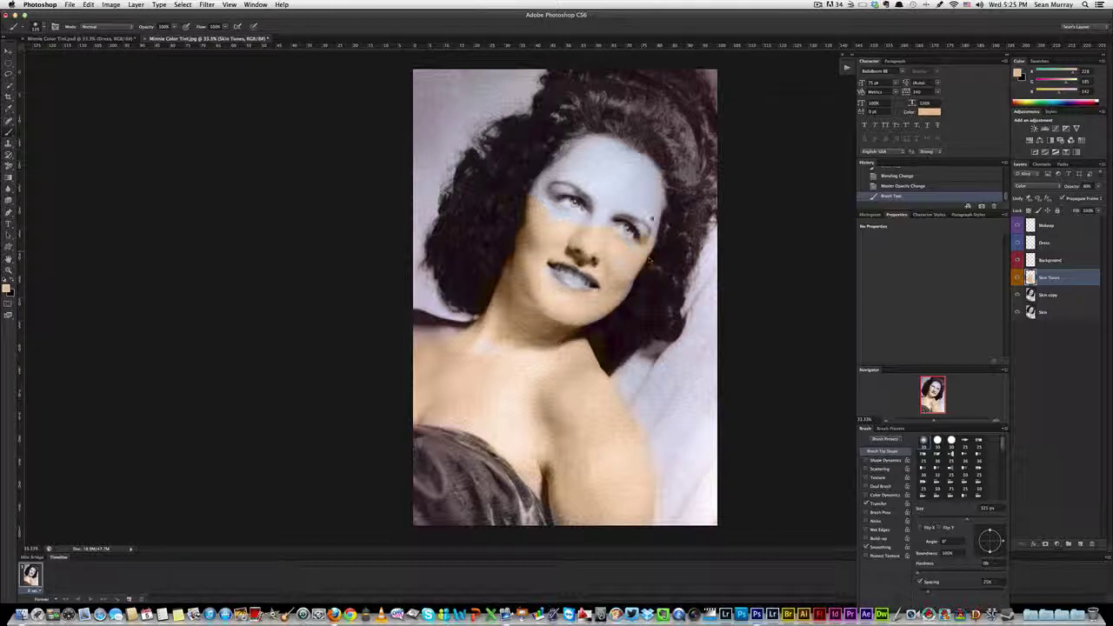
{"action": "mouse_move", "coordinate": [614, 159]}
{"action": "left_mouse_down"}
{"action": "mouse_move", "coordinate": [641, 177]}
{"action": "mouse_move", "coordinate": [594, 165]}
{"action": "mouse_move", "coordinate": [650, 188]}
{"action": "left_mouse_up"}
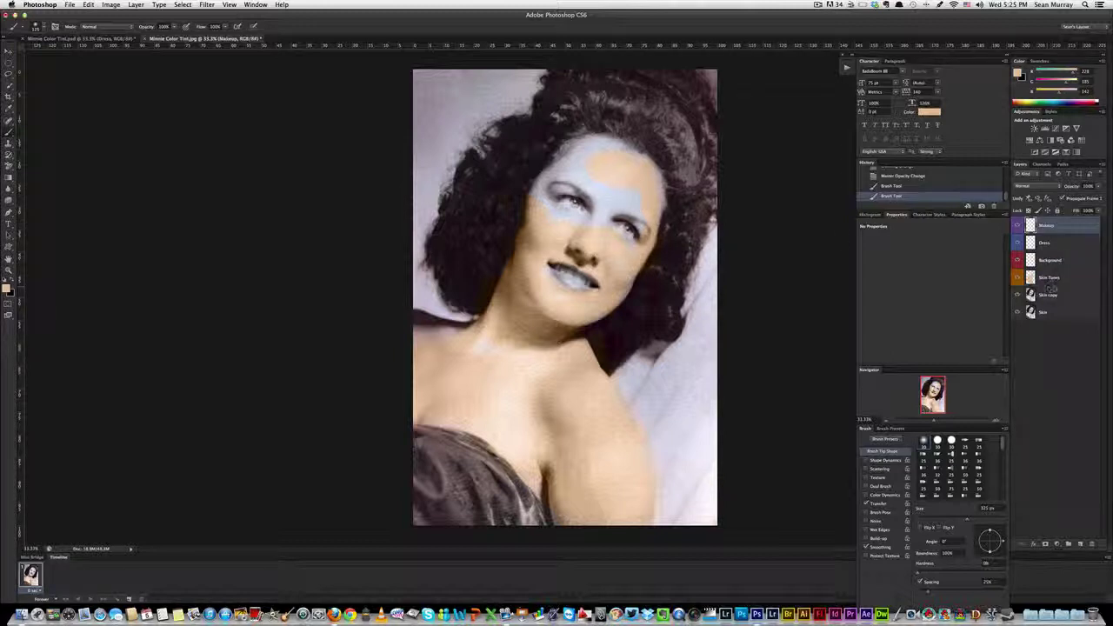
Step: Hide and show the Skin Tones layer repeatedly to compare the tinted skin with the untinted photo
{"action": "left_click", "coordinate": [1018, 278]}
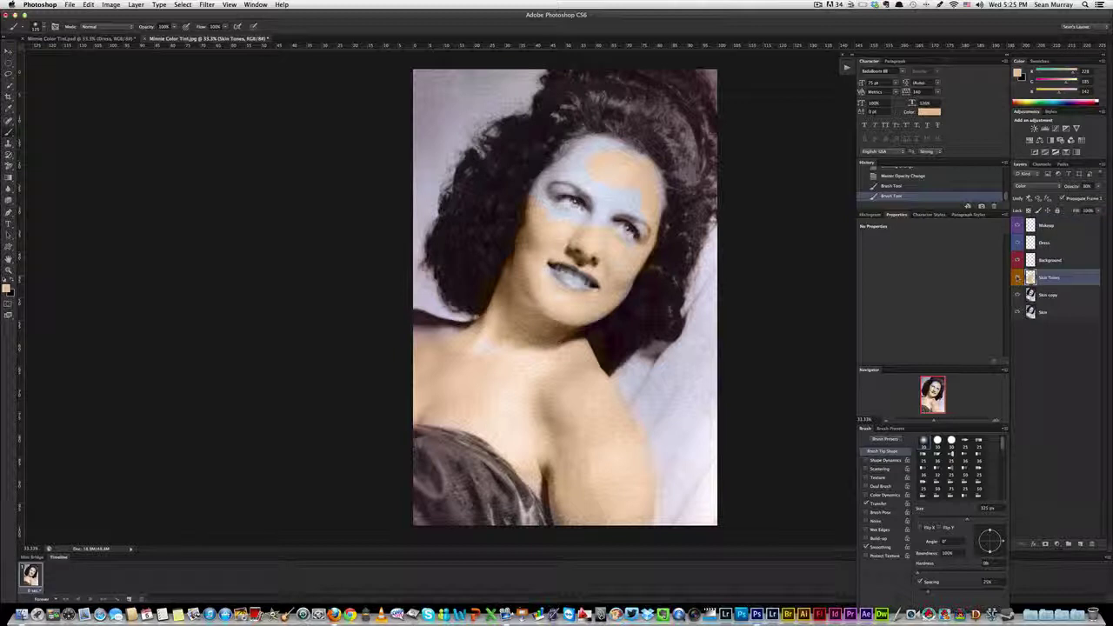
{"action": "left_click", "coordinate": [1019, 279]}
{"action": "left_click", "coordinate": [1018, 278]}
{"action": "left_click", "coordinate": [1018, 278]}
{"action": "left_click", "coordinate": [1019, 278]}
{"action": "left_click", "coordinate": [1019, 278]}
Step: Paint blush on both cheeks on the Makeup layer with a soft brush, using foreground colour R 213, G 61, B 93
{"action": "left_click", "coordinate": [1060, 227]}
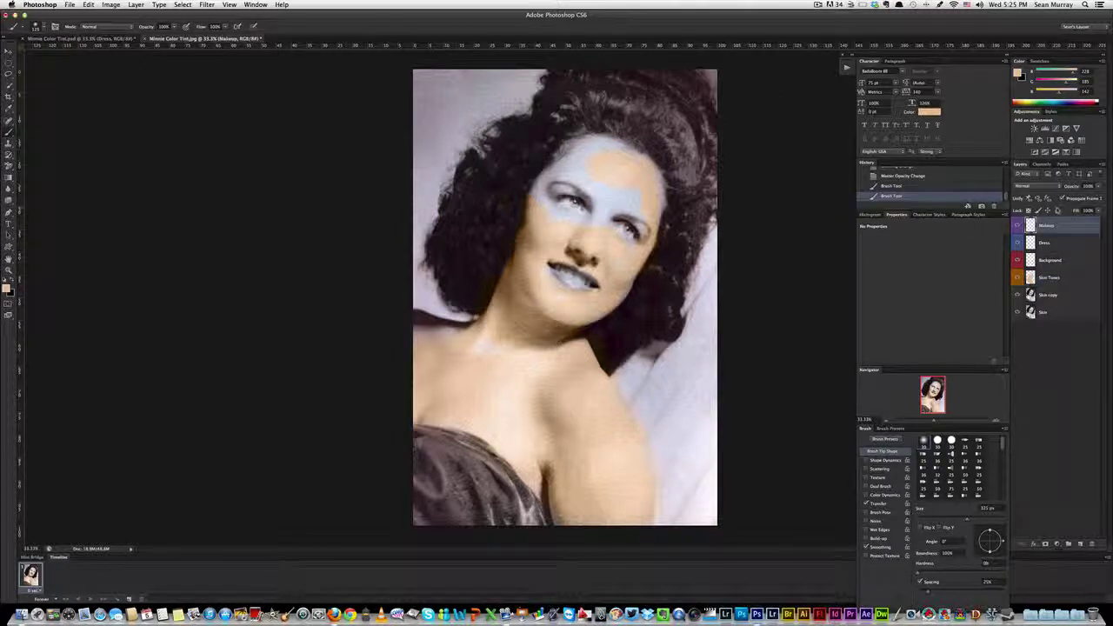
{"action": "left_click", "coordinate": [8, 287]}
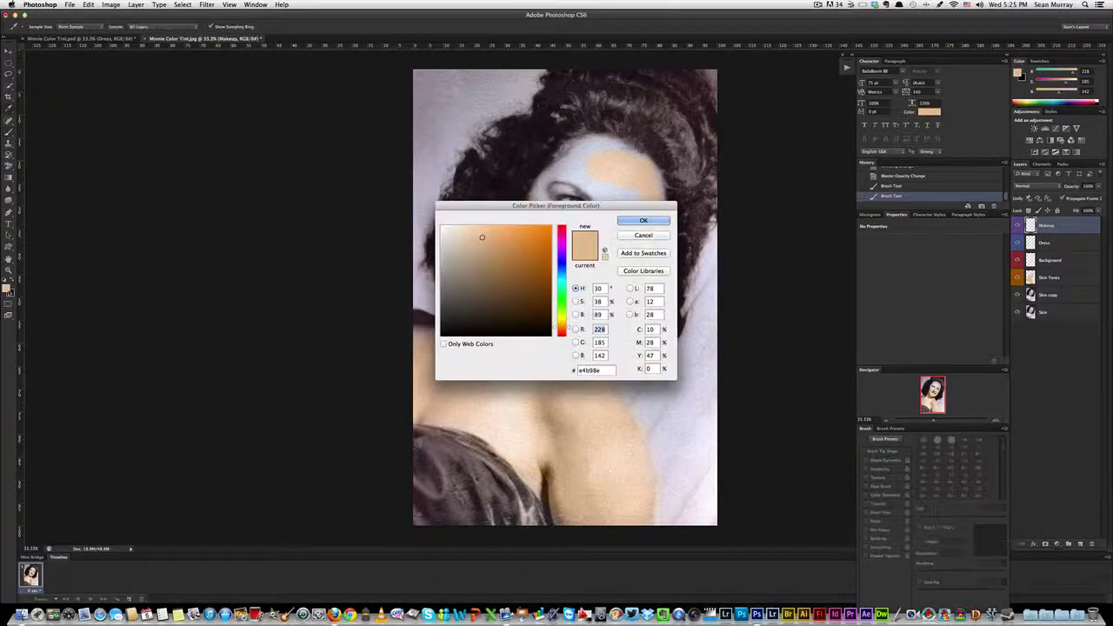
{"action": "left_click", "coordinate": [561, 232]}
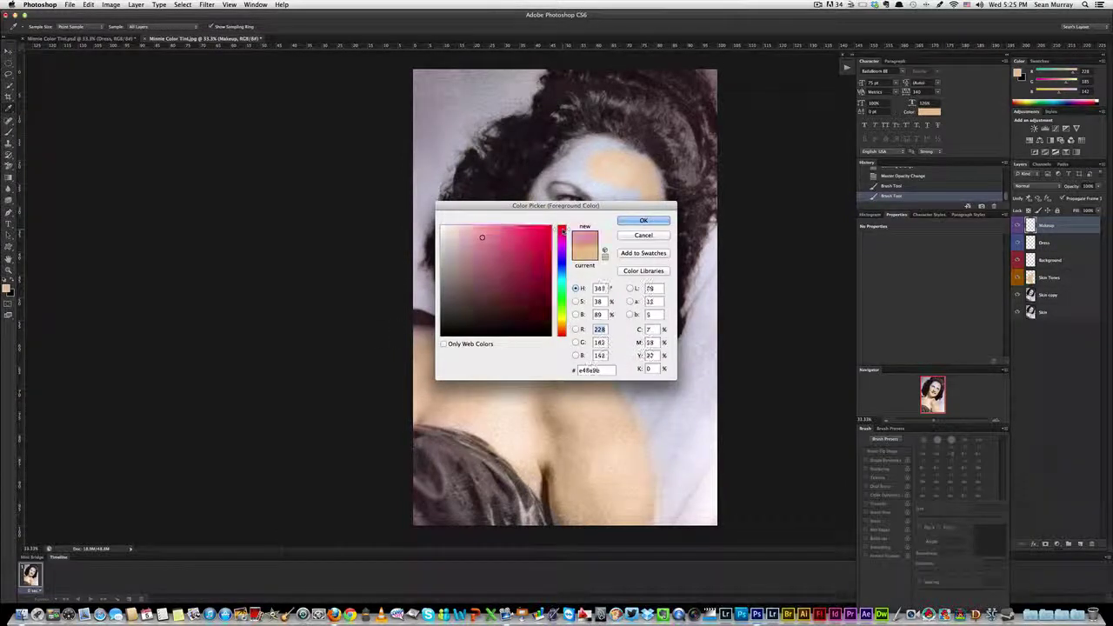
{"action": "left_click", "coordinate": [521, 262]}
{"action": "mouse_move", "coordinate": [521, 263]}
{"action": "left_mouse_down"}
{"action": "mouse_move", "coordinate": [523, 271]}
{"action": "mouse_move", "coordinate": [518, 245]}
{"action": "left_mouse_up"}
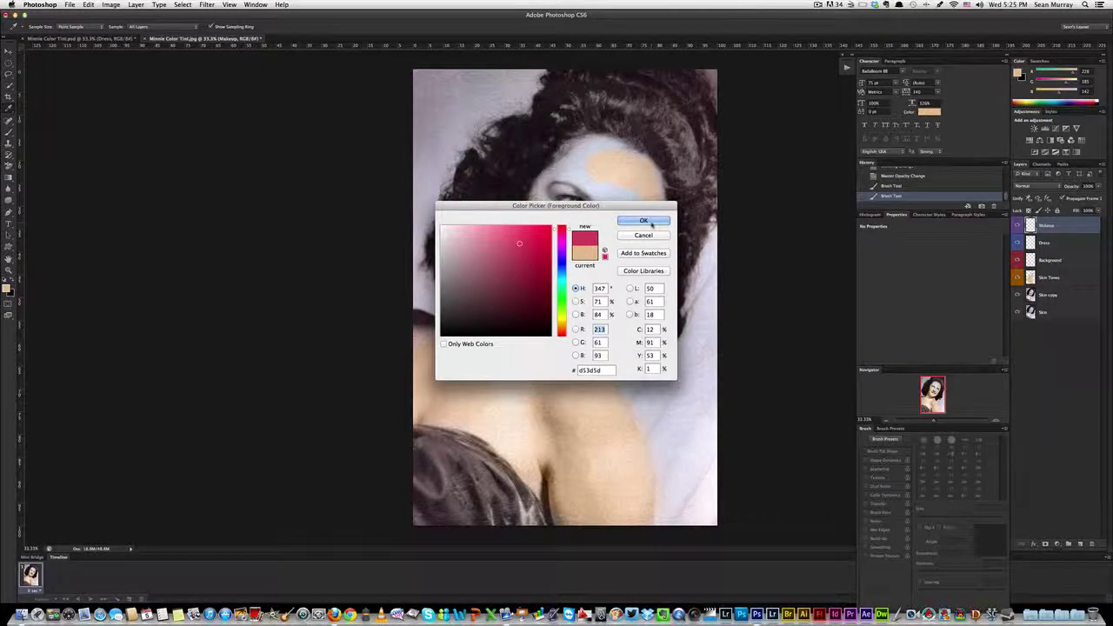
{"action": "left_click", "coordinate": [644, 220]}
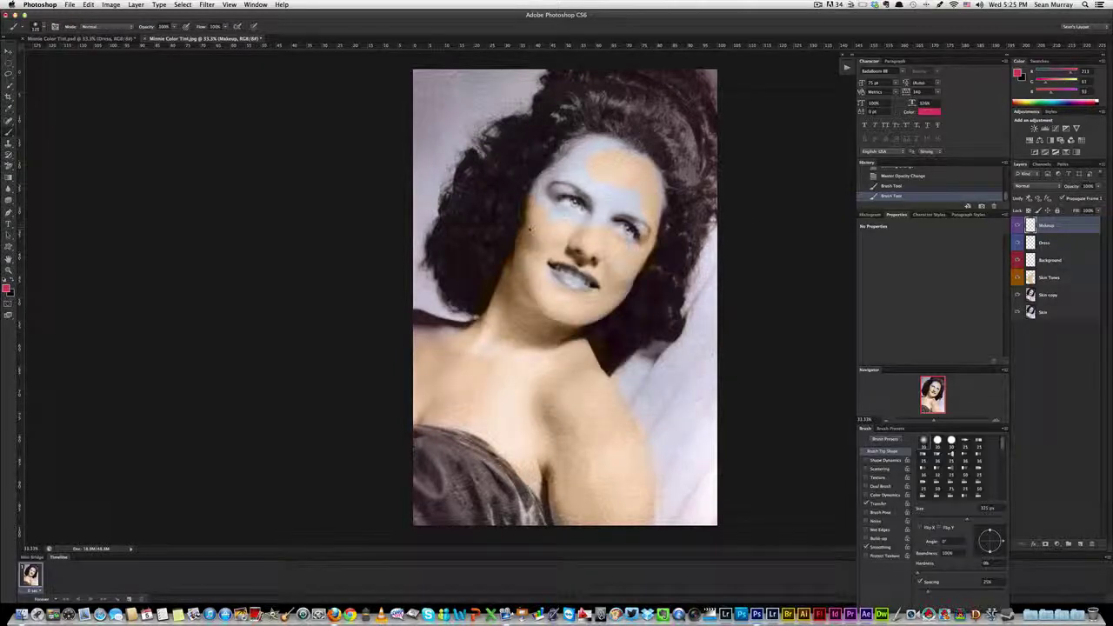
{"action": "left_click_drag", "start_coordinate": [530, 229], "coordinate": [544, 238]}
{"action": "left_click_drag", "start_coordinate": [619, 261], "coordinate": [627, 270]}
Step: Set the Makeup layer's blending mode to Color and lower its opacity to about 40%
{"action": "left_click", "coordinate": [1027, 185]}
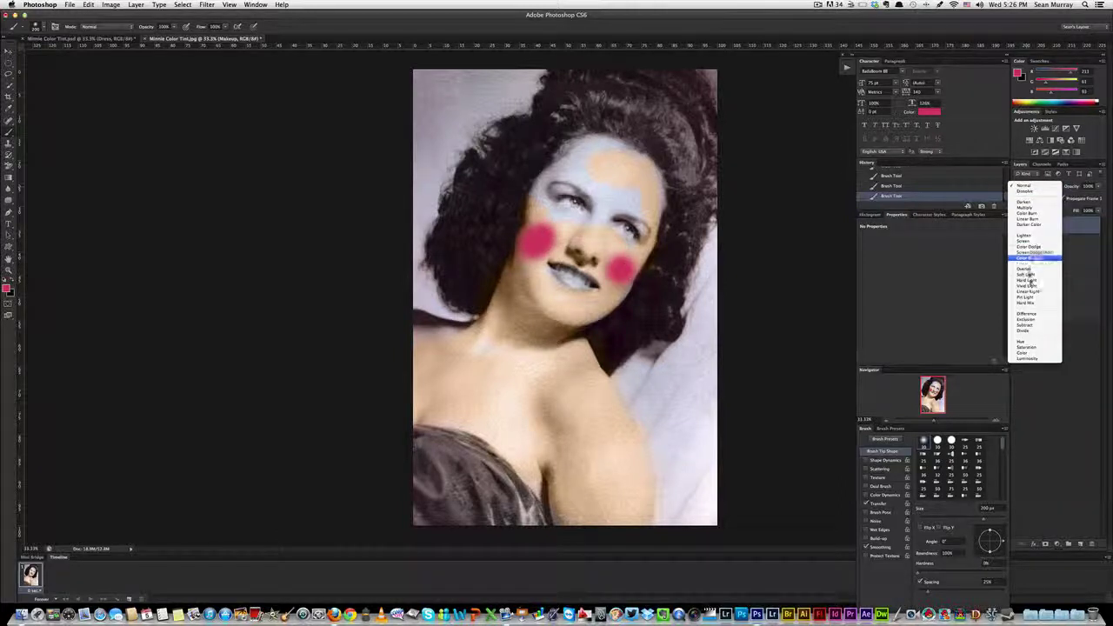
{"action": "left_click", "coordinate": [1028, 353]}
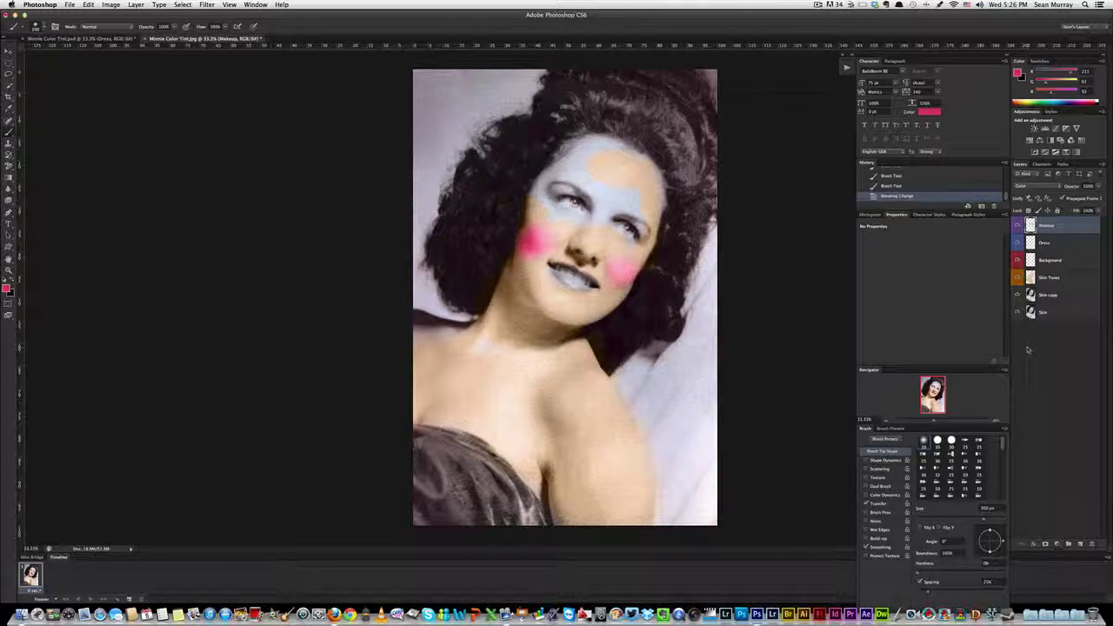
{"action": "left_click", "coordinate": [1098, 186]}
{"action": "left_click_drag", "start_coordinate": [1099, 198], "coordinate": [1077, 199]}
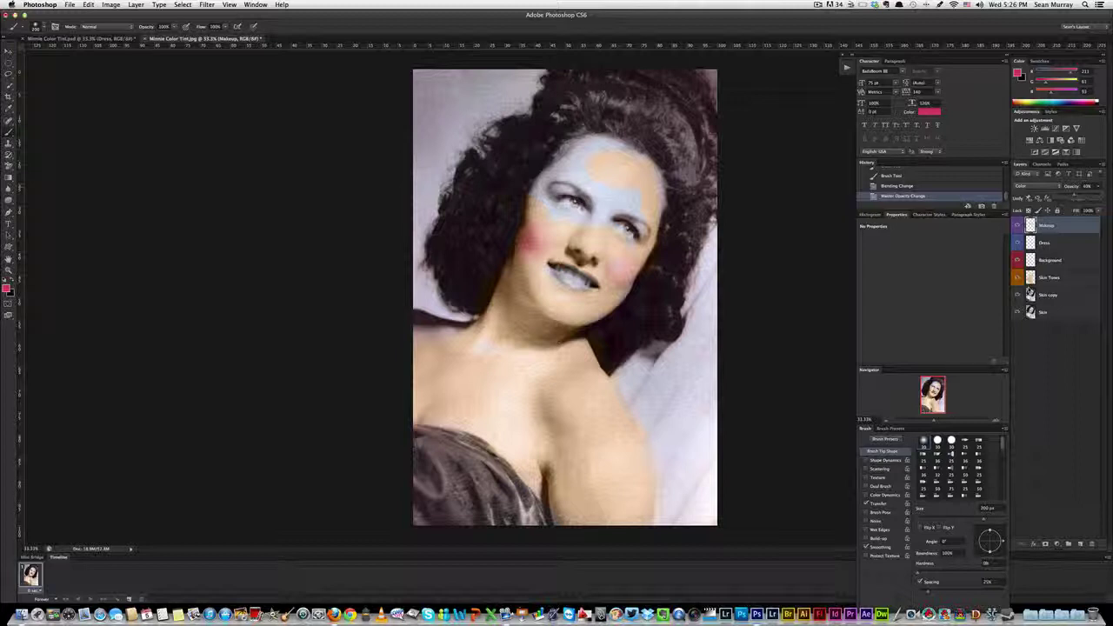
Step: Hide and show the Makeup and Skin Tones layers to compare the tinting with the original photo
{"action": "left_click", "coordinate": [1018, 225]}
{"action": "left_click", "coordinate": [1017, 225]}
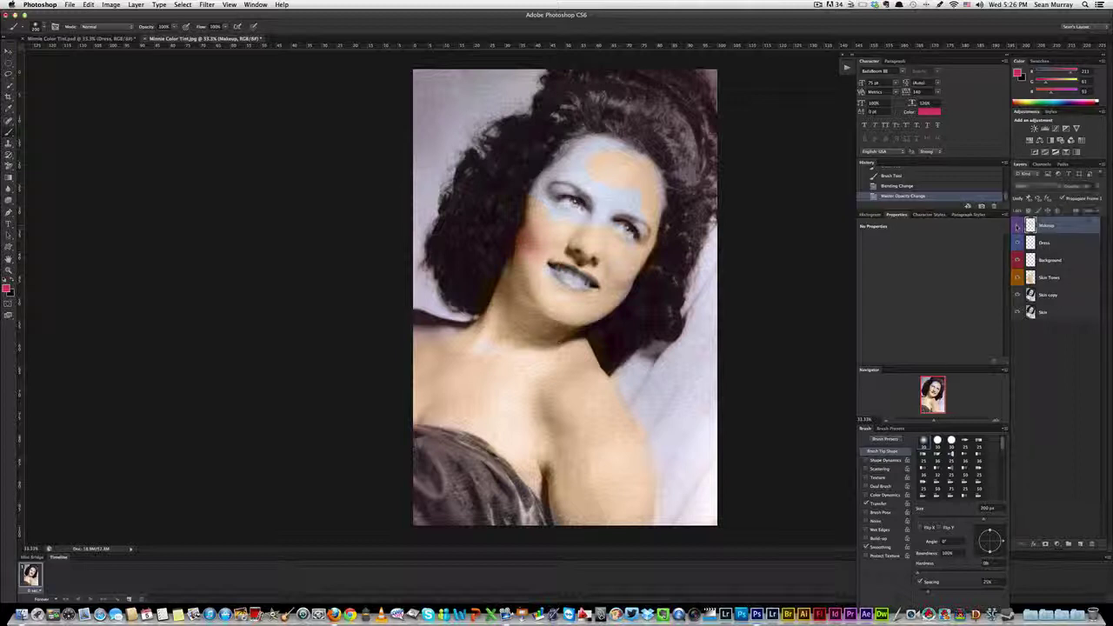
{"action": "left_click", "coordinate": [1017, 225]}
{"action": "left_click", "coordinate": [1018, 225]}
{"action": "left_click", "coordinate": [1048, 314]}
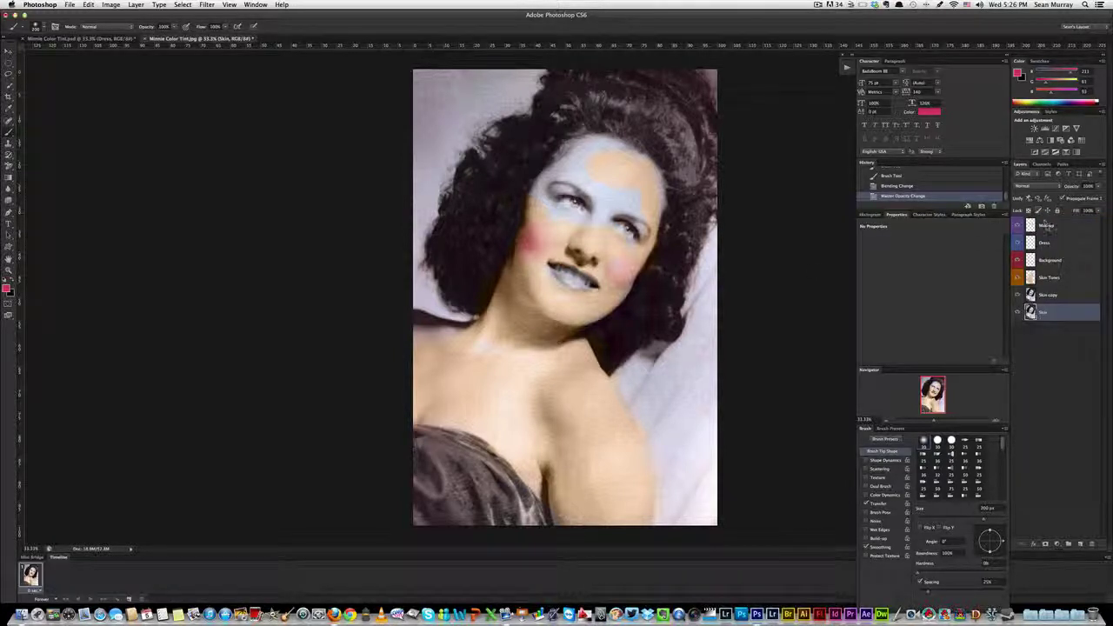
{"action": "left_click", "coordinate": [1047, 225]}
{"action": "left_click_drag", "start_coordinate": [1018, 225], "coordinate": [1017, 281]}
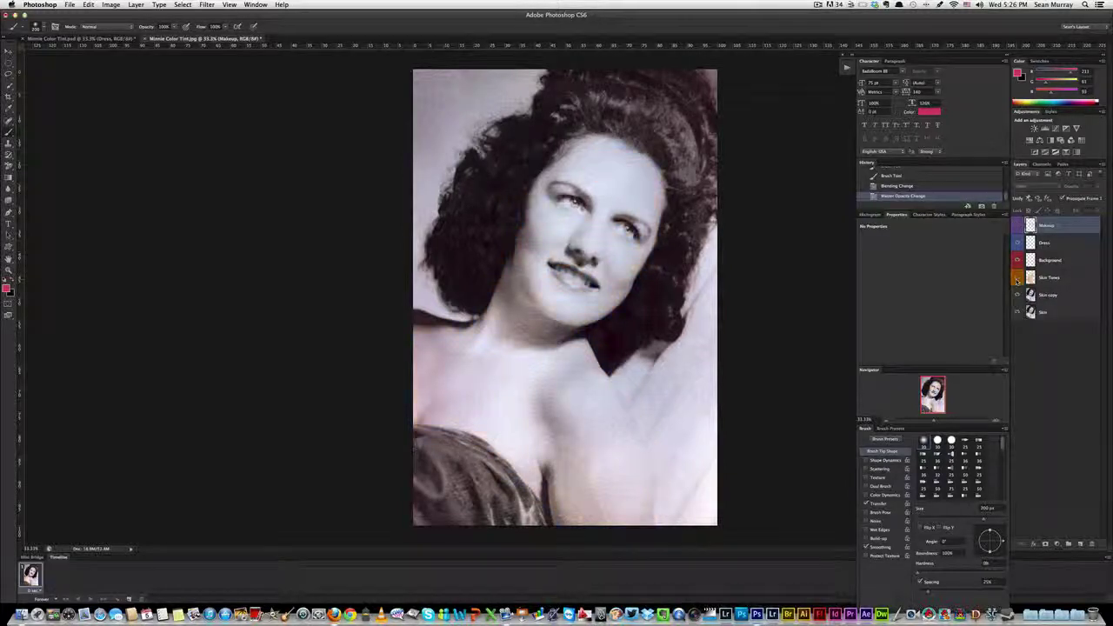
{"action": "left_click", "coordinate": [1017, 278]}
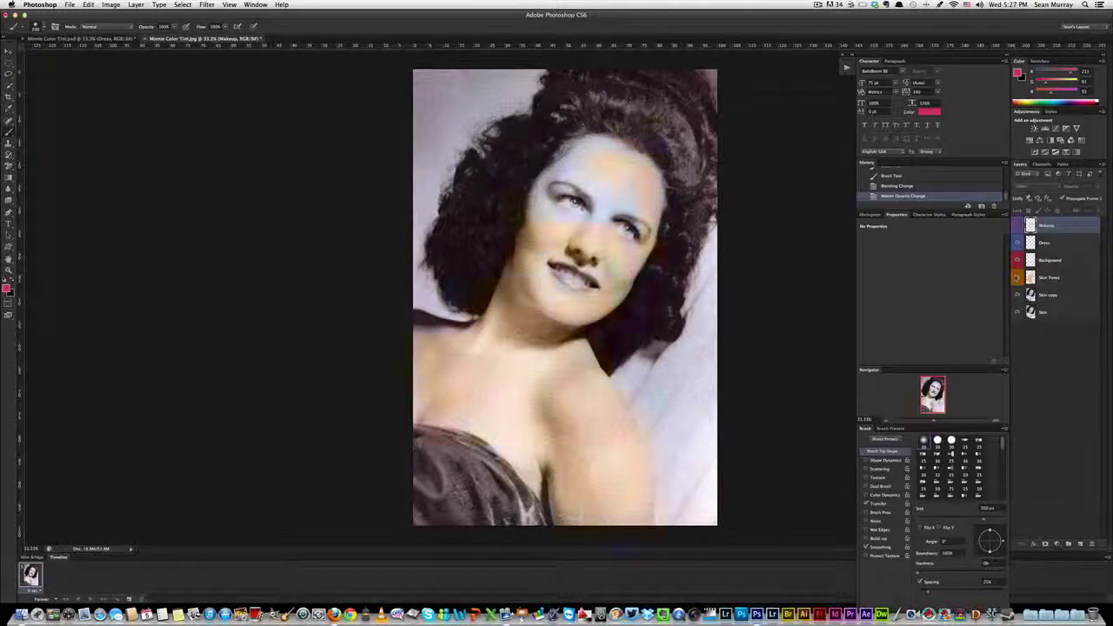
{"action": "left_click", "coordinate": [1017, 225]}
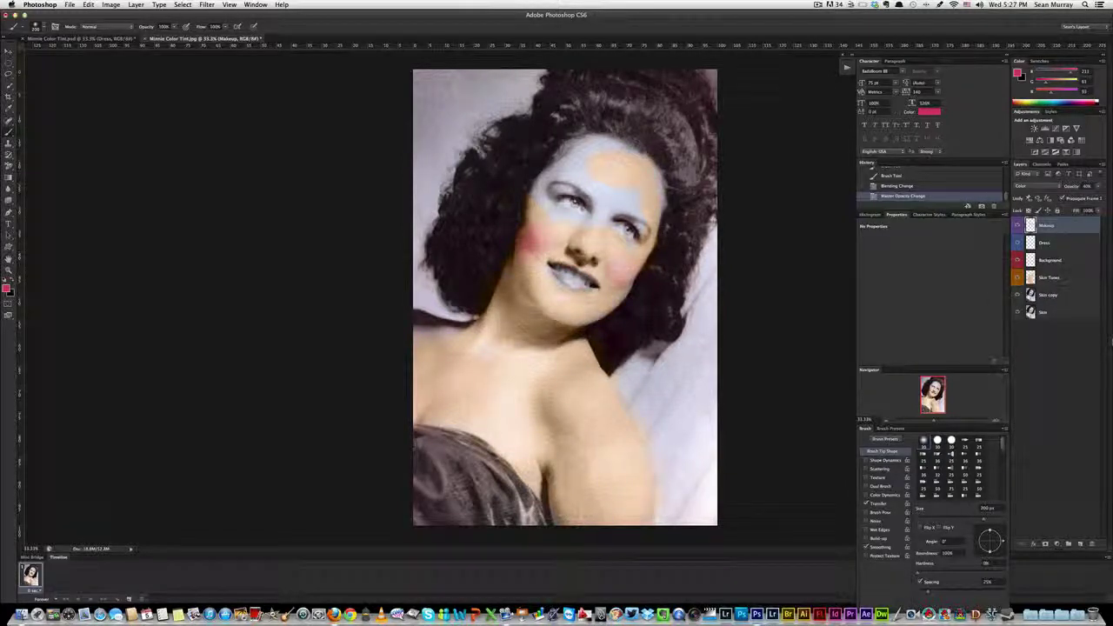
Step: Paint over the whole dress on the Dress layer with a bright cyan-blue foreground colour
{"action": "left_click", "coordinate": [1046, 242]}
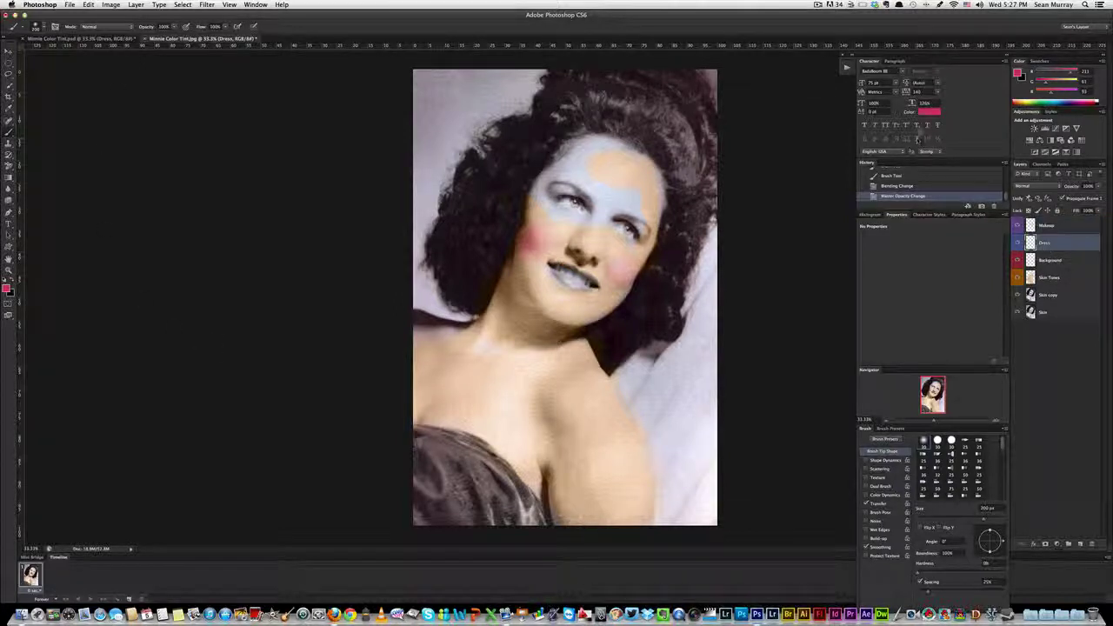
{"action": "left_click_drag", "start_coordinate": [1049, 105], "coordinate": [1054, 106]}
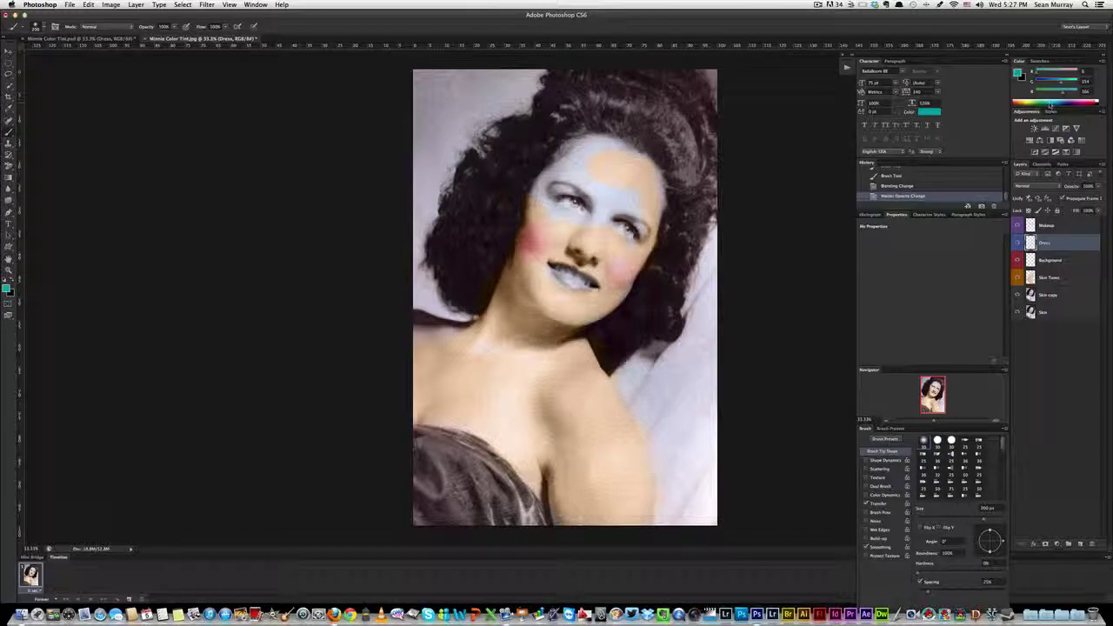
{"action": "left_click", "coordinate": [1056, 106]}
{"action": "mouse_move", "coordinate": [465, 496]}
{"action": "left_mouse_down"}
{"action": "mouse_move", "coordinate": [435, 518]}
{"action": "mouse_move", "coordinate": [422, 453]}
{"action": "mouse_move", "coordinate": [431, 435]}
{"action": "mouse_move", "coordinate": [487, 448]}
{"action": "mouse_move", "coordinate": [526, 496]}
{"action": "mouse_move", "coordinate": [470, 518]}
{"action": "mouse_move", "coordinate": [557, 517]}
{"action": "mouse_move", "coordinate": [448, 492]}
{"action": "mouse_move", "coordinate": [500, 485]}
{"action": "mouse_move", "coordinate": [439, 461]}
{"action": "mouse_move", "coordinate": [451, 474]}
{"action": "mouse_move", "coordinate": [424, 465]}
{"action": "mouse_move", "coordinate": [425, 492]}
{"action": "mouse_move", "coordinate": [412, 439]}
{"action": "left_mouse_up"}
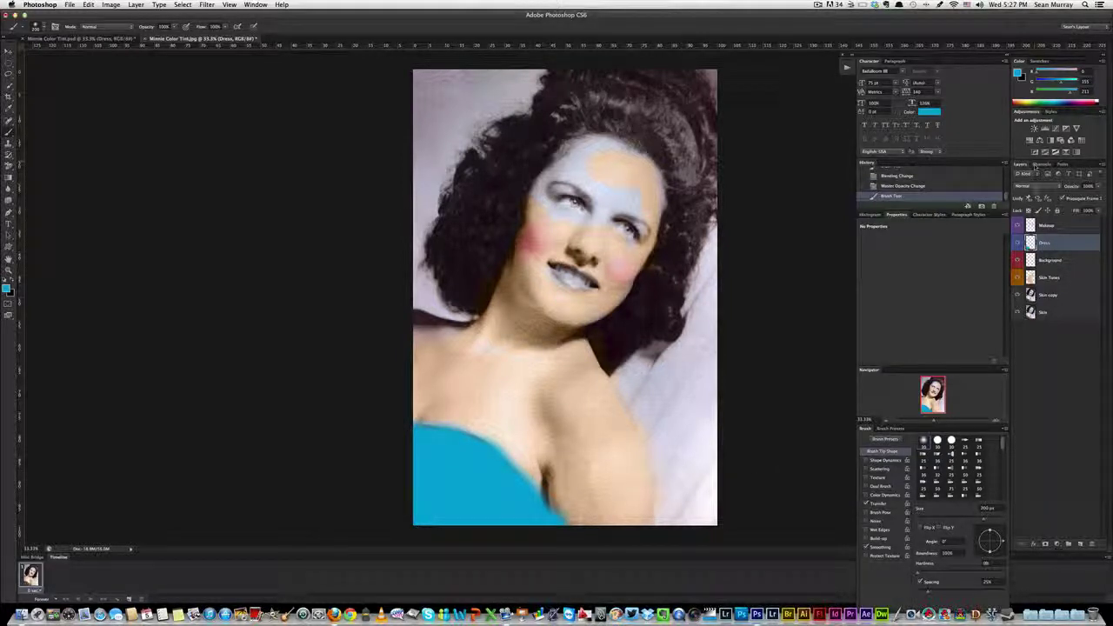
Step: Set the Dress layer's blending mode to Color and reduce its opacity to about 52%
{"action": "left_click", "coordinate": [1035, 188]}
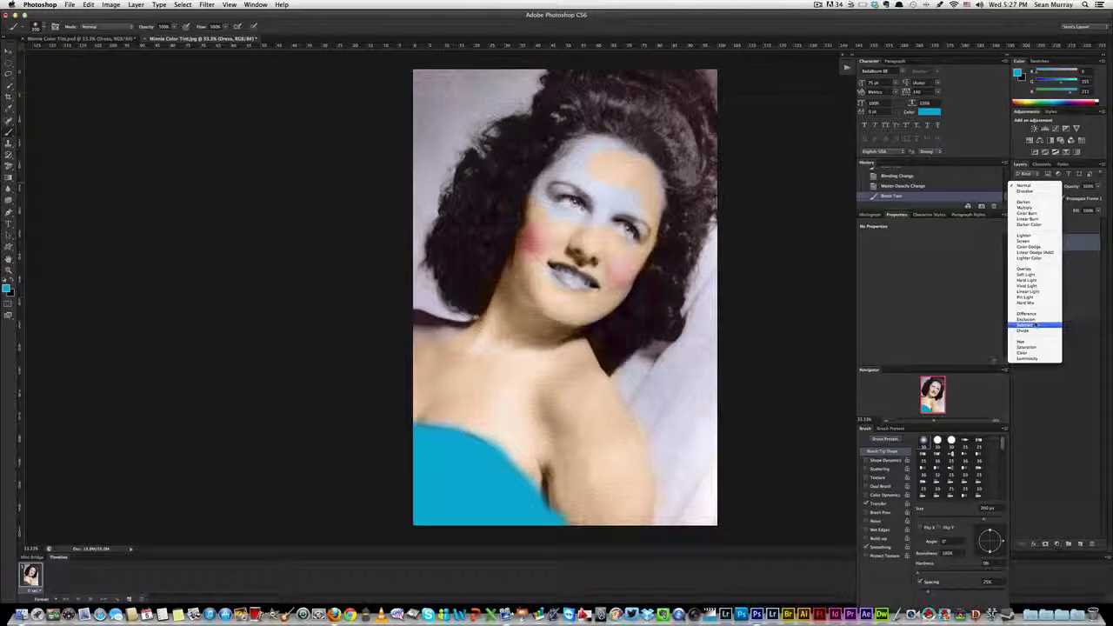
{"action": "left_click", "coordinate": [1031, 352]}
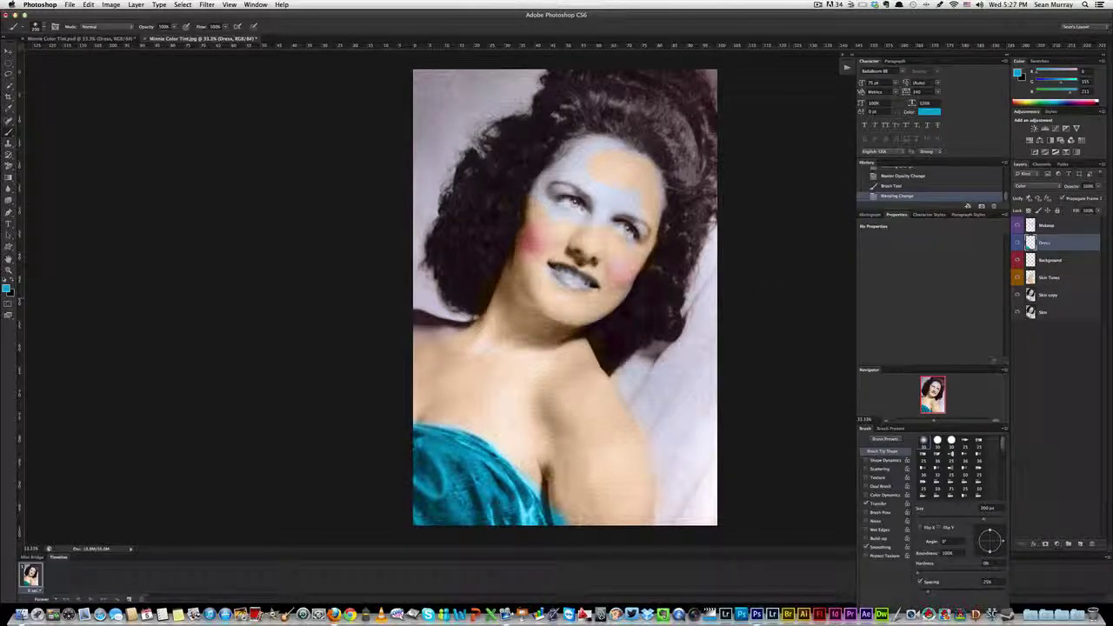
{"action": "left_click", "coordinate": [1097, 187]}
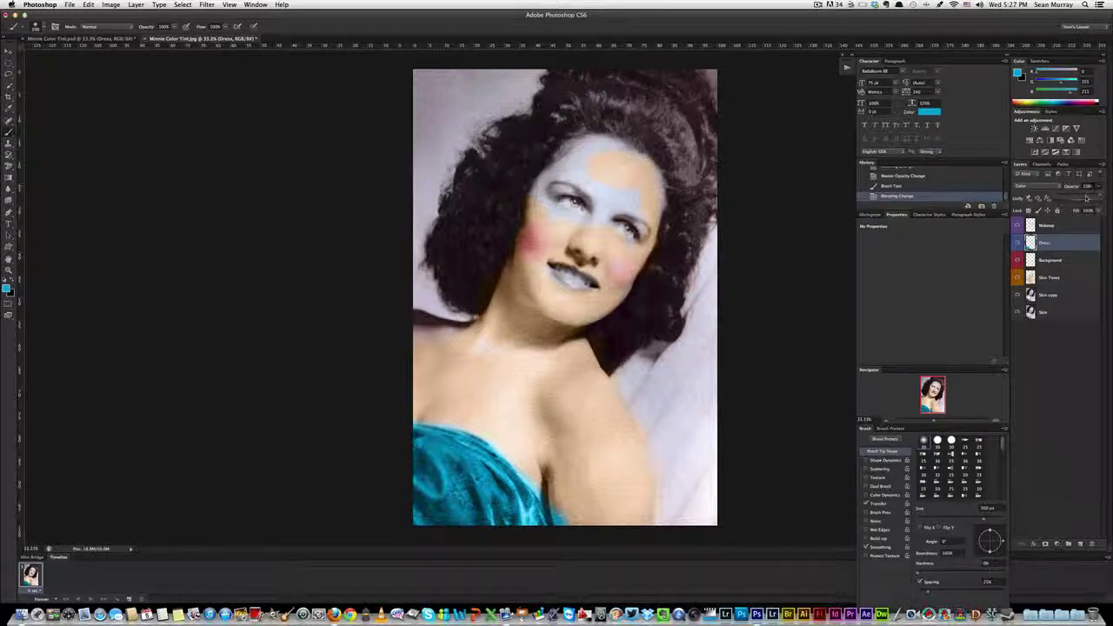
{"action": "left_click_drag", "start_coordinate": [1094, 198], "coordinate": [1081, 198]}
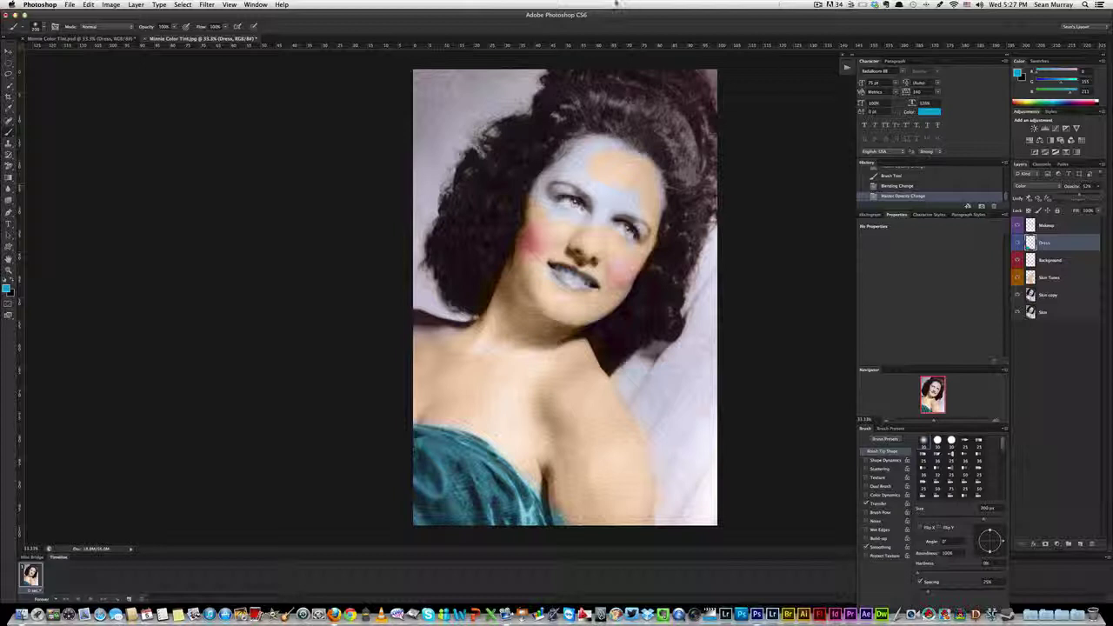
Step: Switch to the finished layered PSD version of the portrait and make its Dress, Wall and Pillow layers visible one by one
{"action": "left_click", "coordinate": [85, 40]}
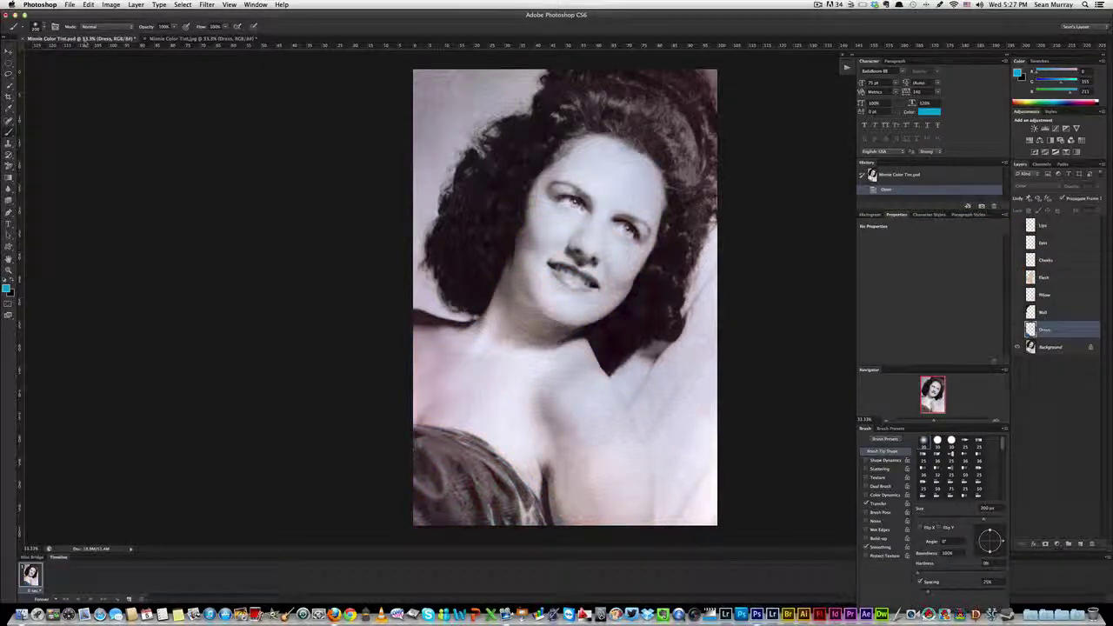
{"action": "left_click", "coordinate": [1050, 338], "text": "alt"}
{"action": "left_click", "coordinate": [1017, 330]}
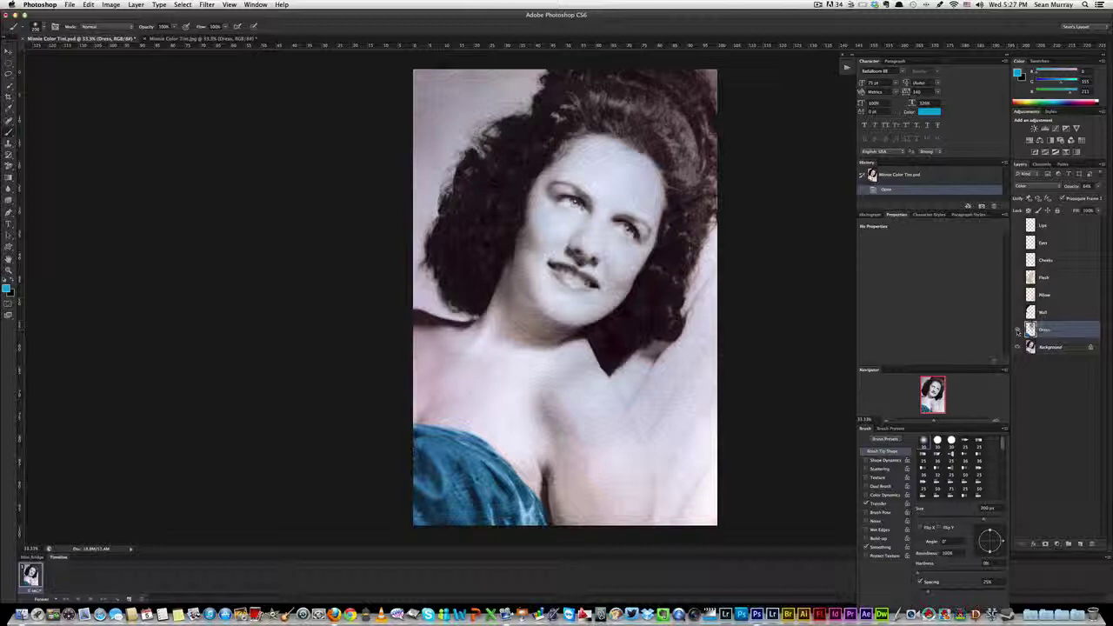
{"action": "left_click", "coordinate": [1048, 313]}
{"action": "left_click", "coordinate": [1019, 313]}
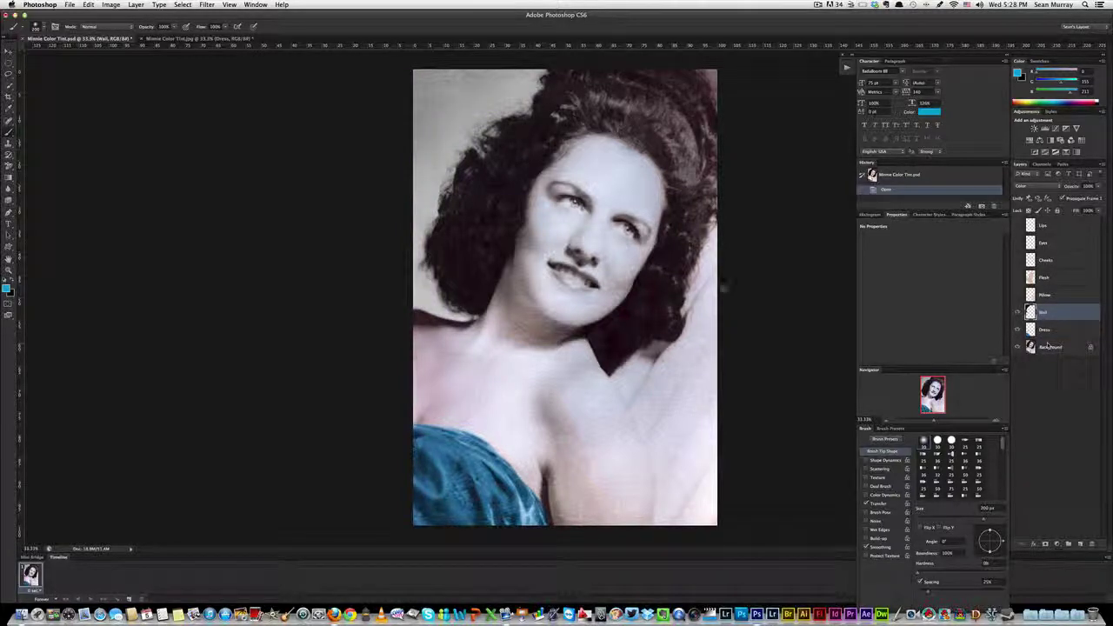
{"action": "left_click", "coordinate": [1048, 295]}
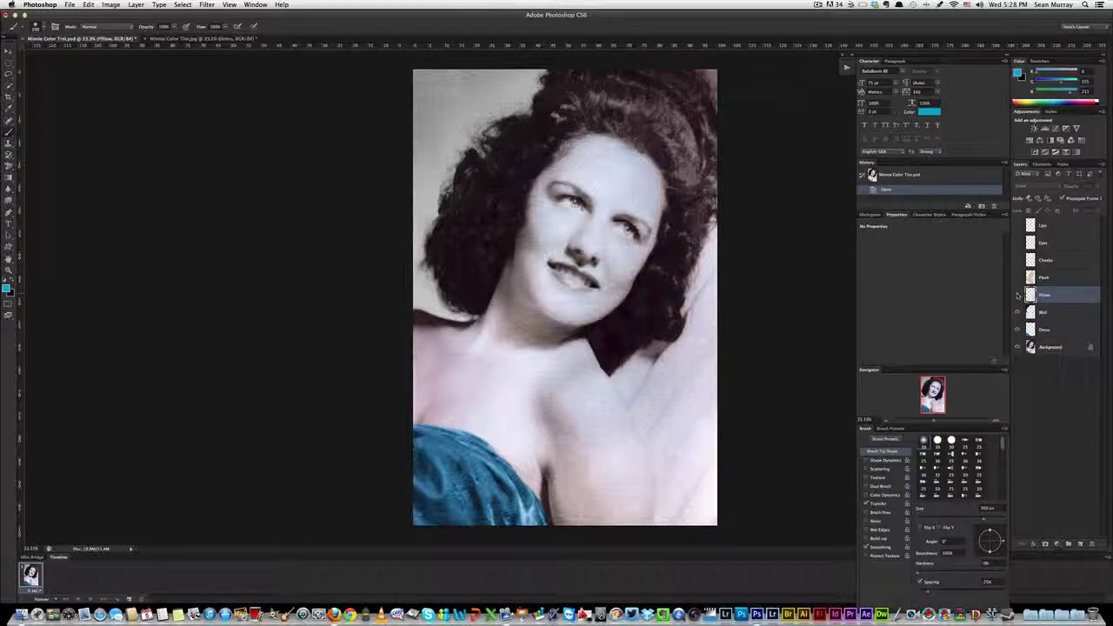
{"action": "left_click", "coordinate": [1018, 295]}
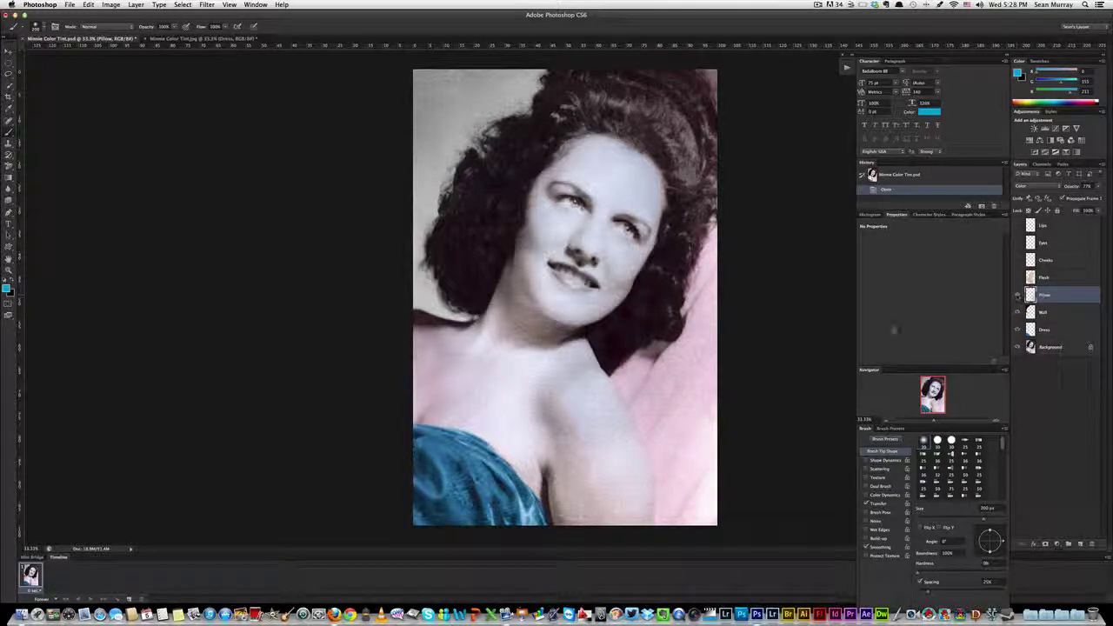
Step: Select and make visible the Flesh, Cheeks, Eyes and Lips layers one after another in the finished example
{"action": "left_click", "coordinate": [1053, 278]}
{"action": "left_click", "coordinate": [1019, 279]}
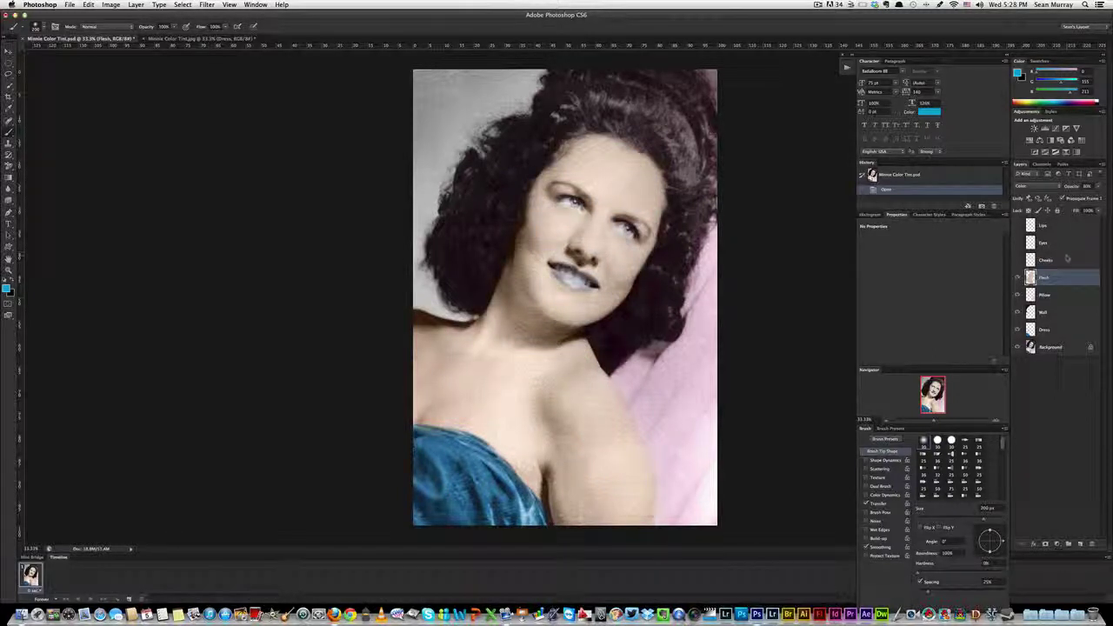
{"action": "left_click", "coordinate": [1057, 261]}
{"action": "left_click", "coordinate": [1018, 261]}
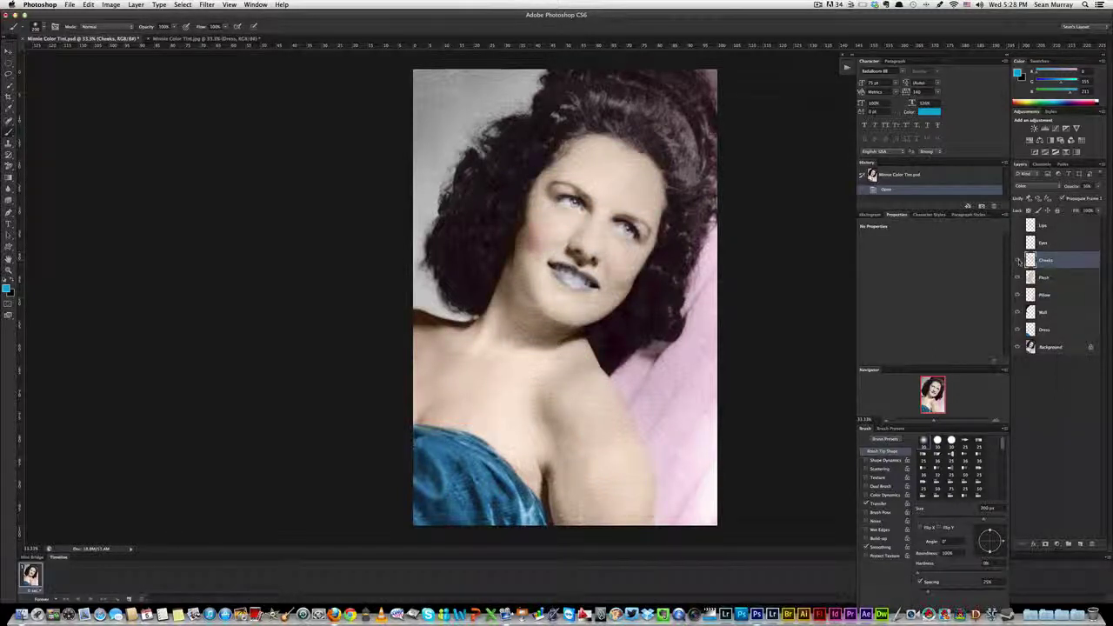
{"action": "left_click", "coordinate": [1060, 244]}
{"action": "left_click", "coordinate": [1018, 244]}
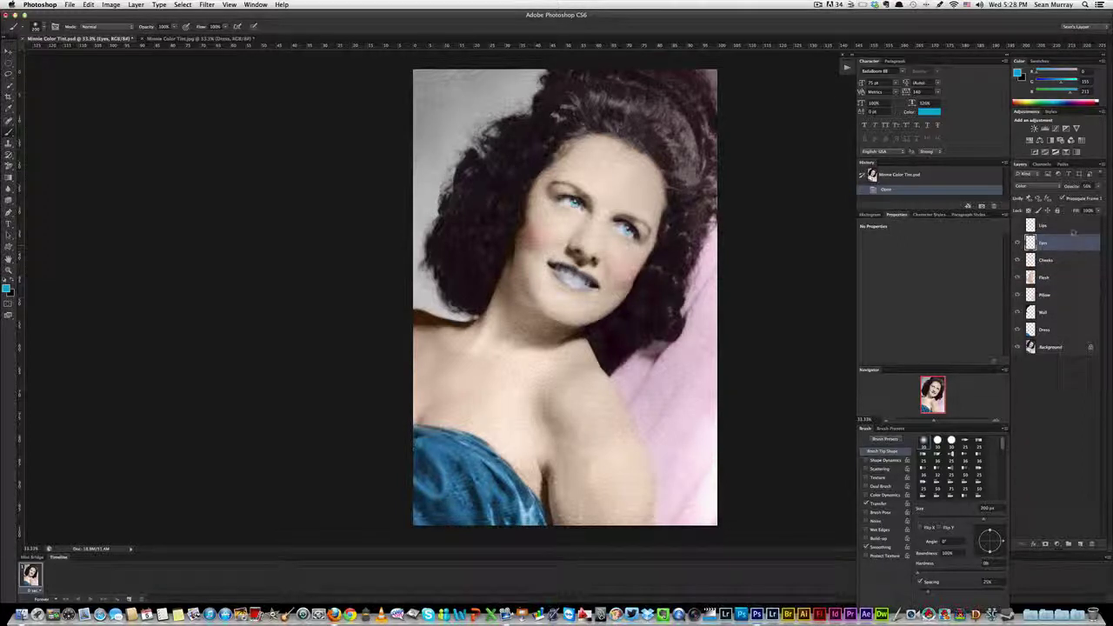
{"action": "left_click", "coordinate": [1048, 225]}
{"action": "left_click", "coordinate": [1019, 226]}
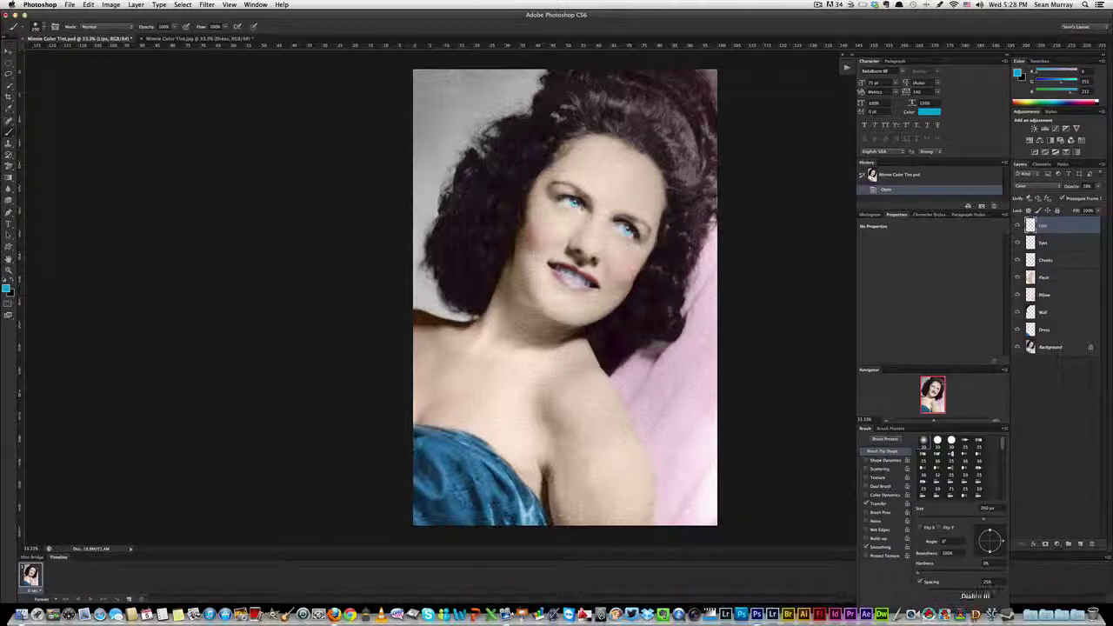
Step: Consult the Skintones Color Chart in Firefox, comparing it with the tinted portrait, and return to Photoshop
{"action": "left_click", "coordinate": [336, 612]}
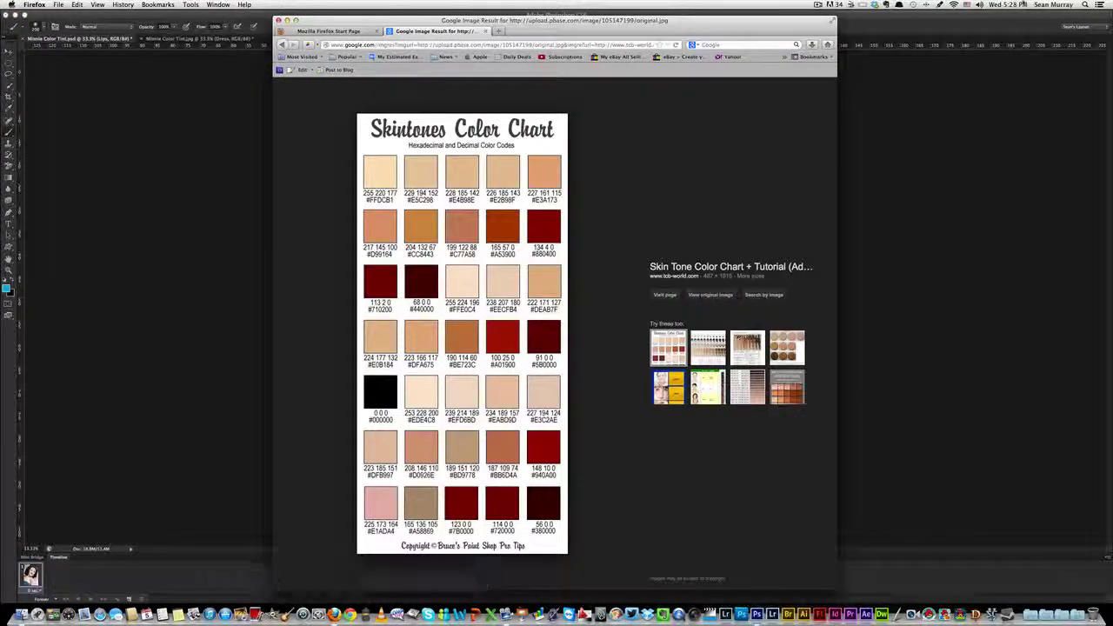
{"action": "key", "text": "super+Tab"}
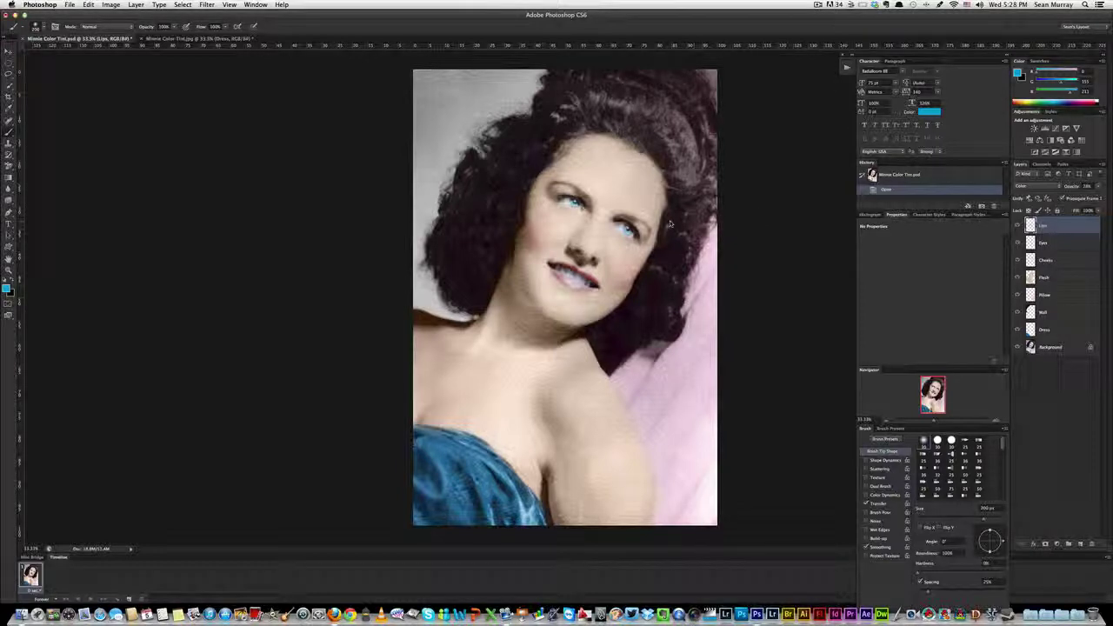
{"action": "left_click", "coordinate": [336, 615]}
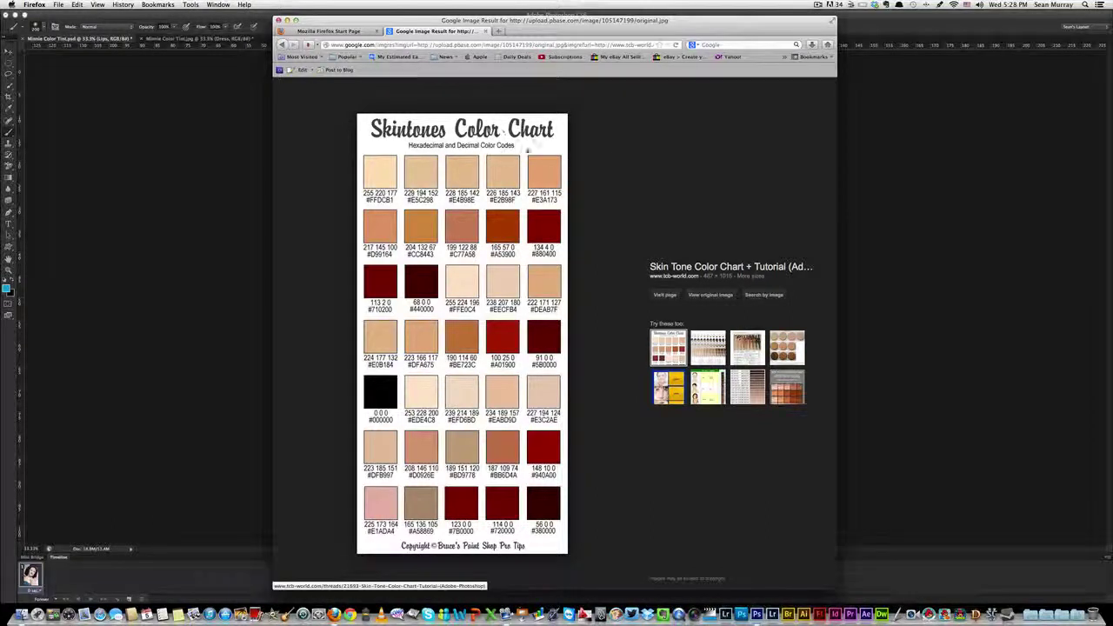
{"action": "left_click", "coordinate": [937, 21]}
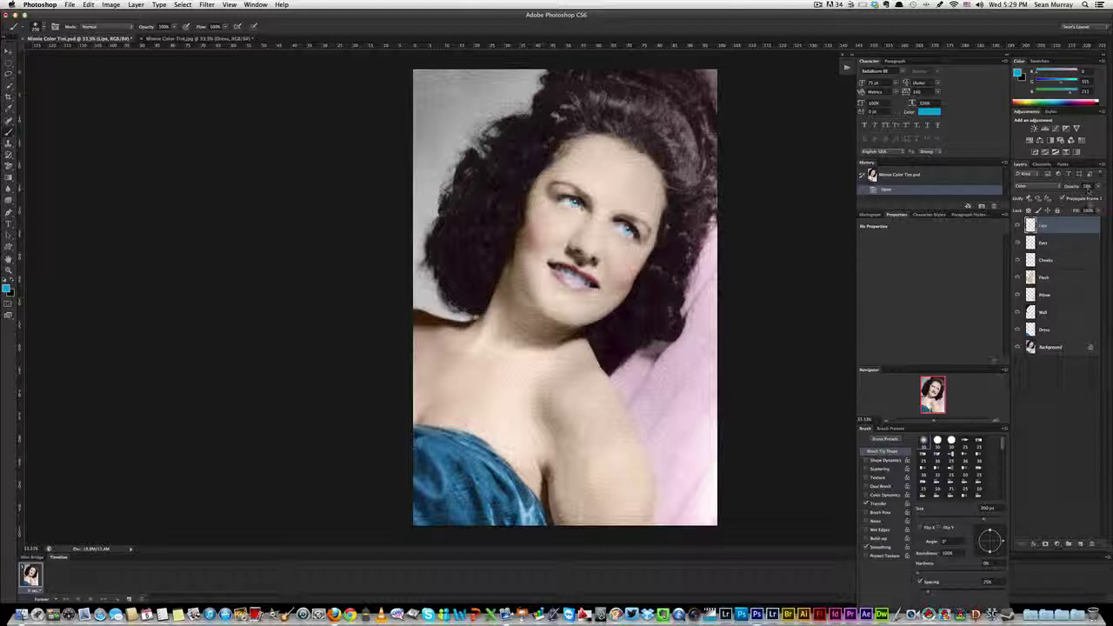
Step: Check the opacity of the Eyes and Flesh layers by selecting each, and dismiss the iCloud account alert
{"action": "key", "text": "alt+bracketleft"}
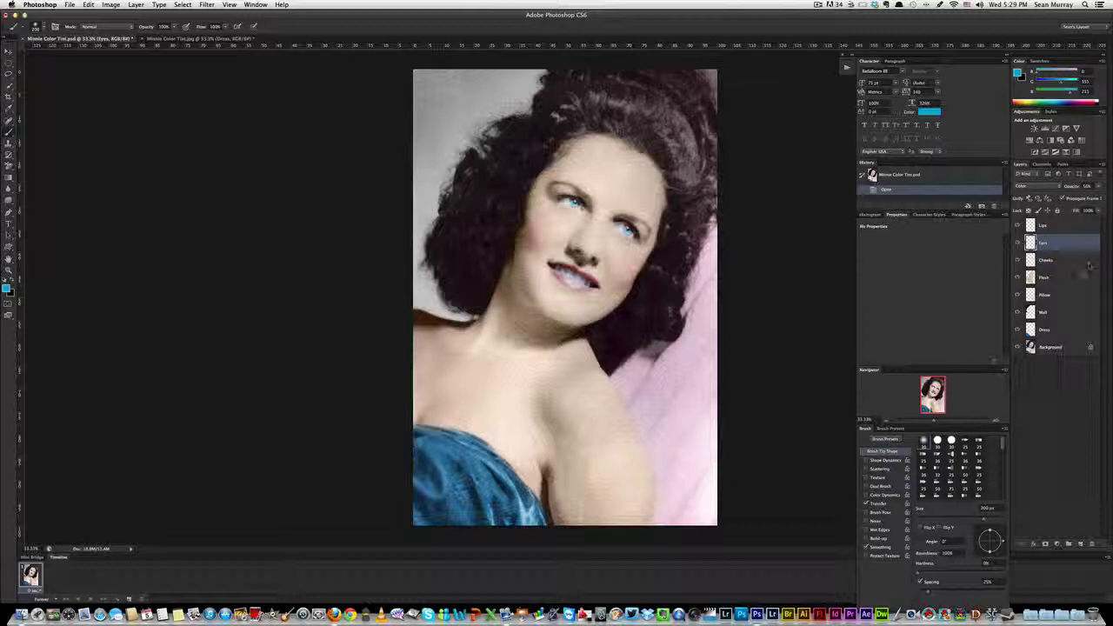
{"action": "left_click", "coordinate": [1051, 280]}
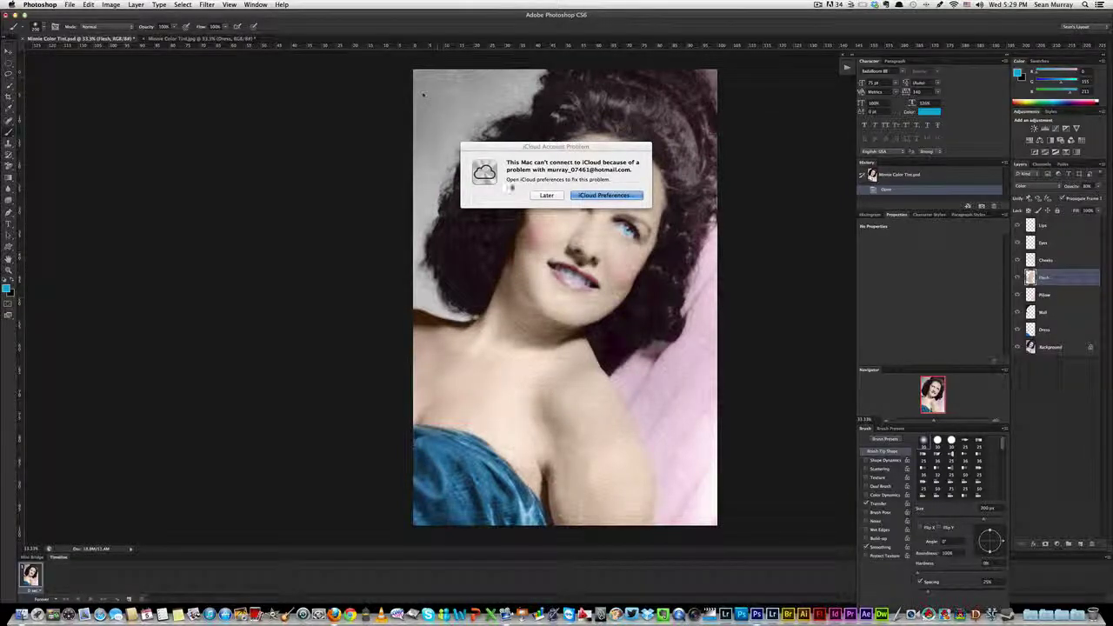
{"action": "key", "text": "Tab"}
{"action": "key", "text": "Return"}
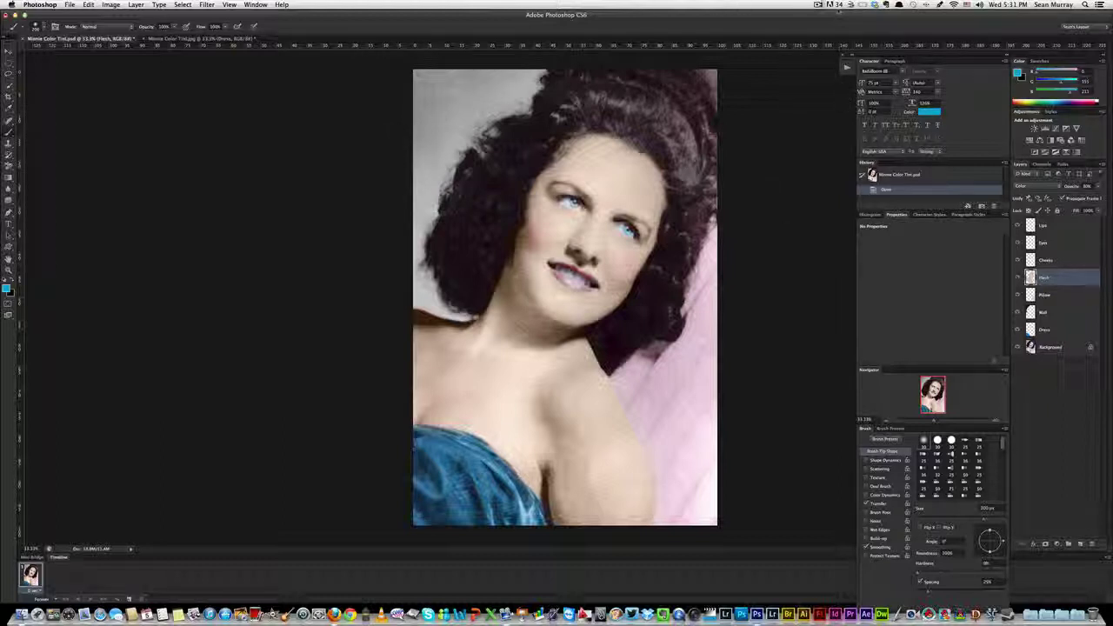
{"action": "left_click", "coordinate": [818, 4]}
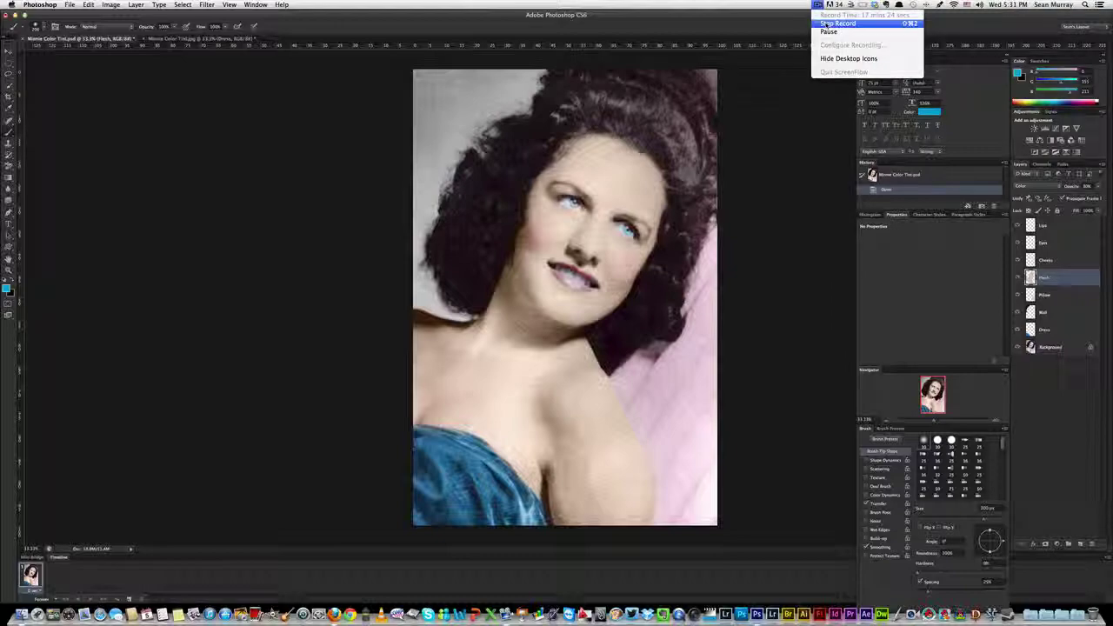